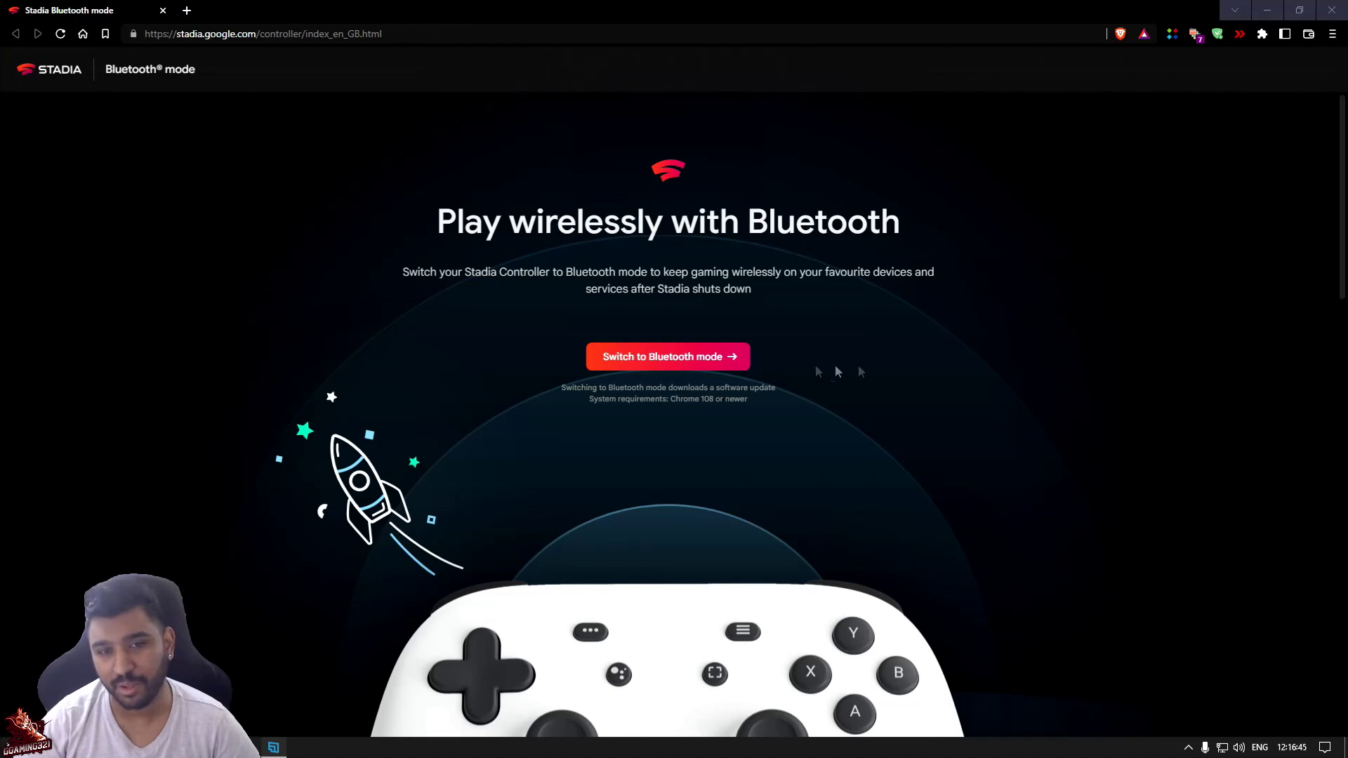
Review the Bluetooth mode page's important notes and its FAQ answers on pairing, supported devices and audio support.
scroll(793, 215, "down", 2)
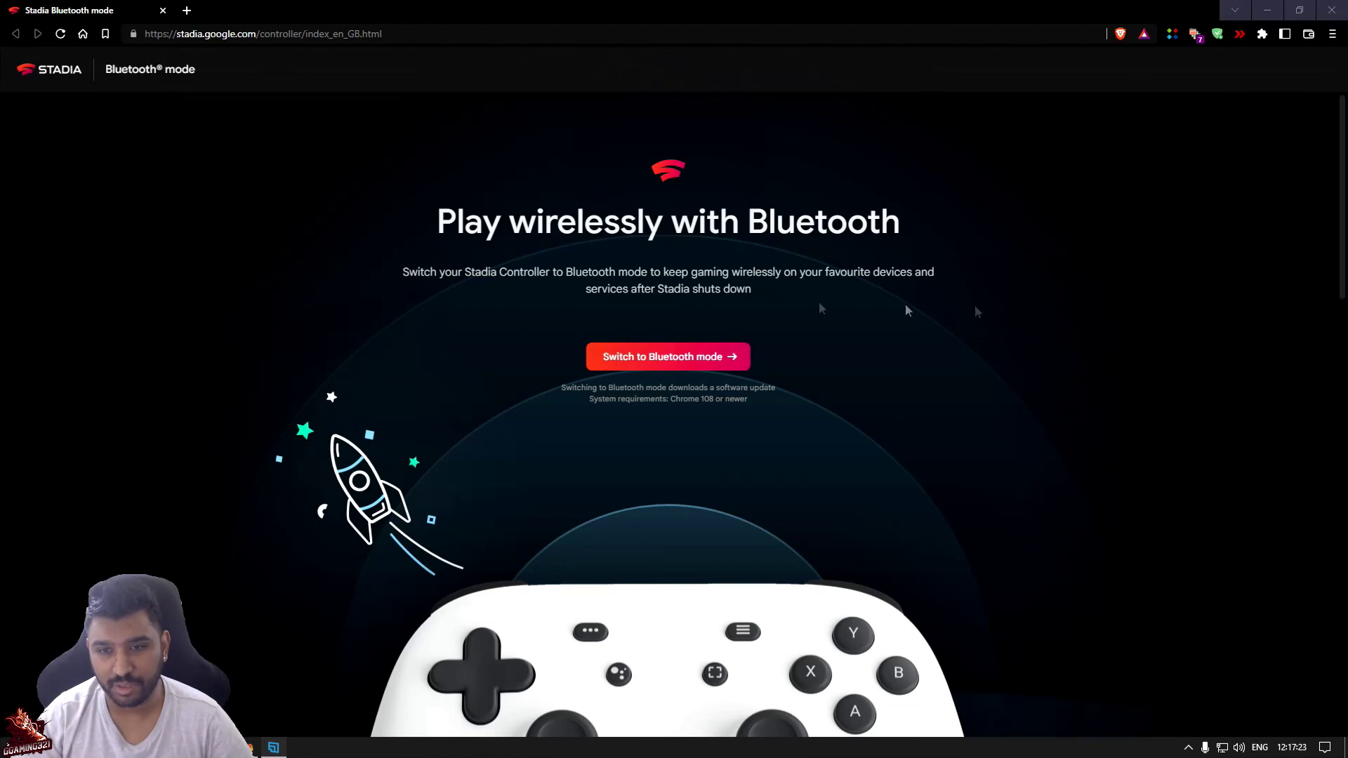
scroll(878, 339, "down", 10)
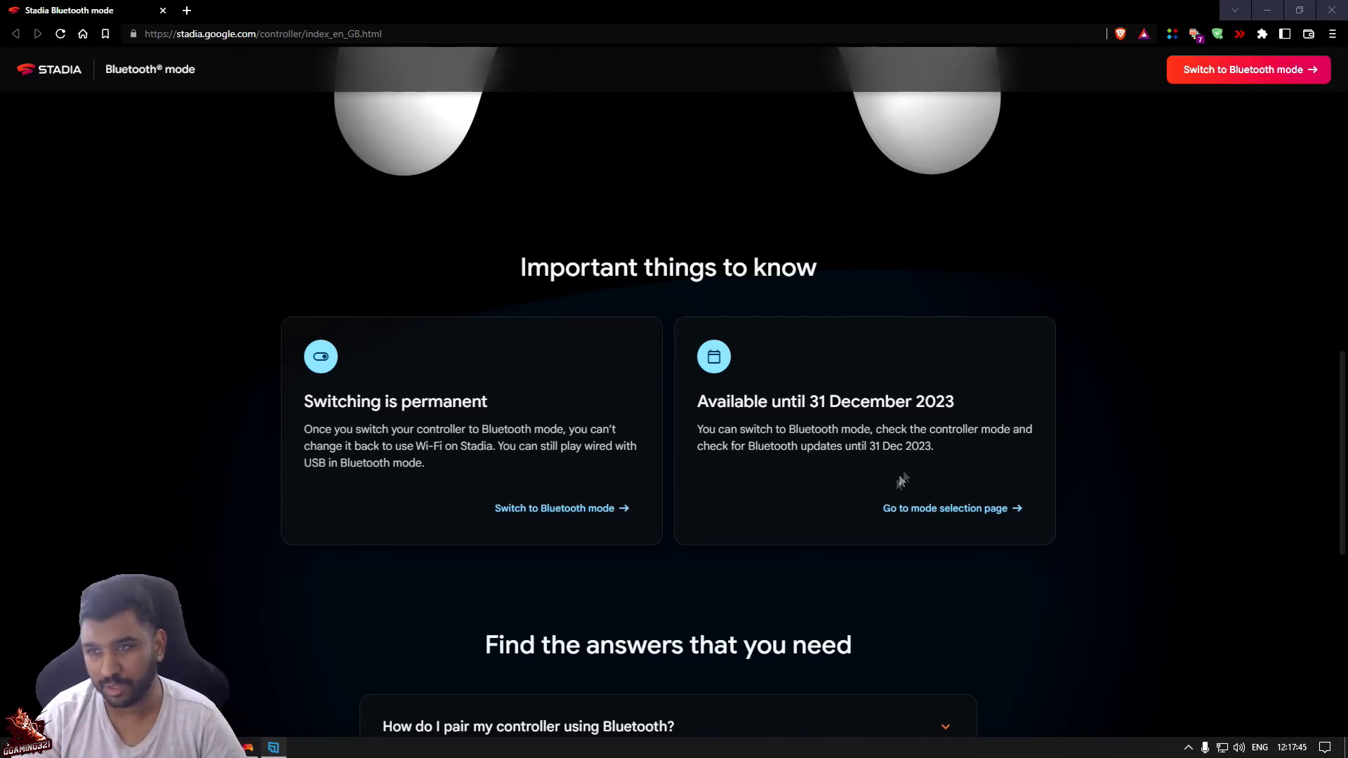
scroll(943, 475, "down", 7)
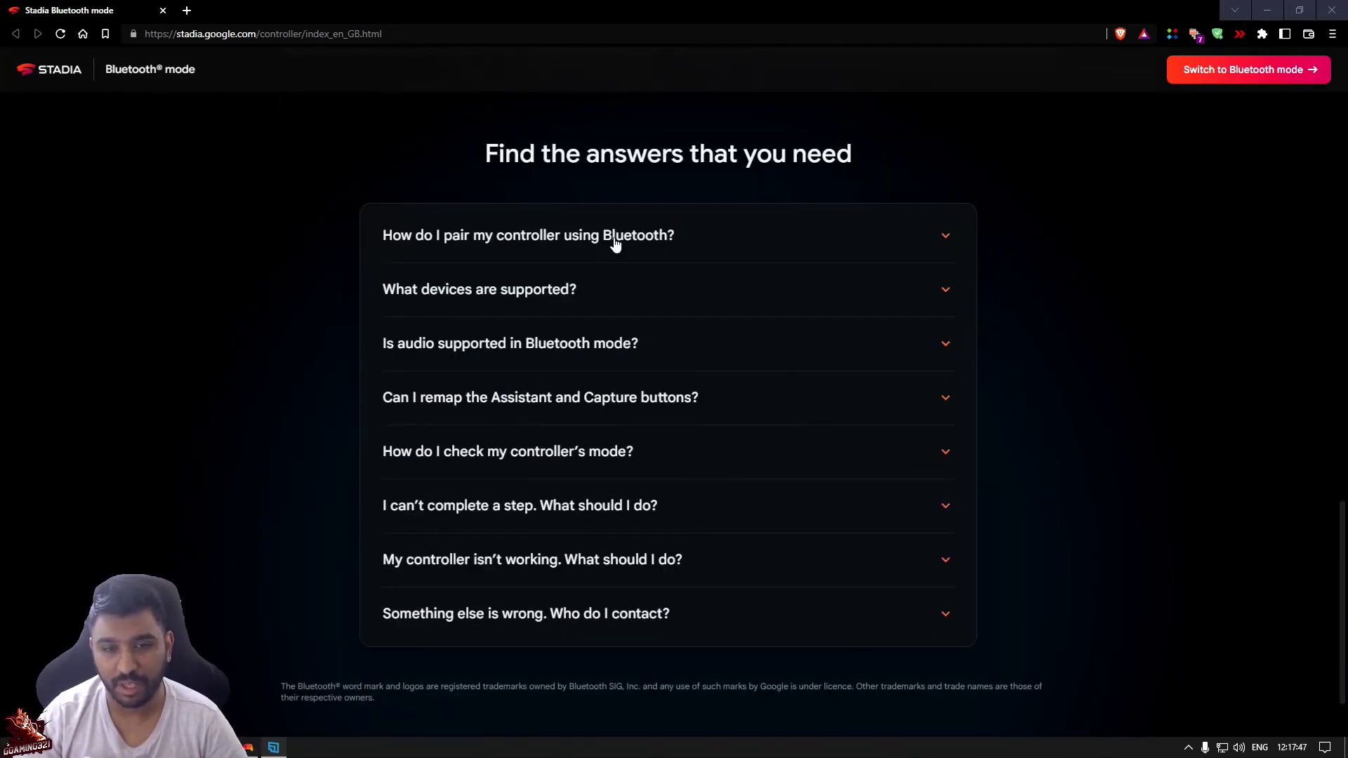
left_click(773, 245)
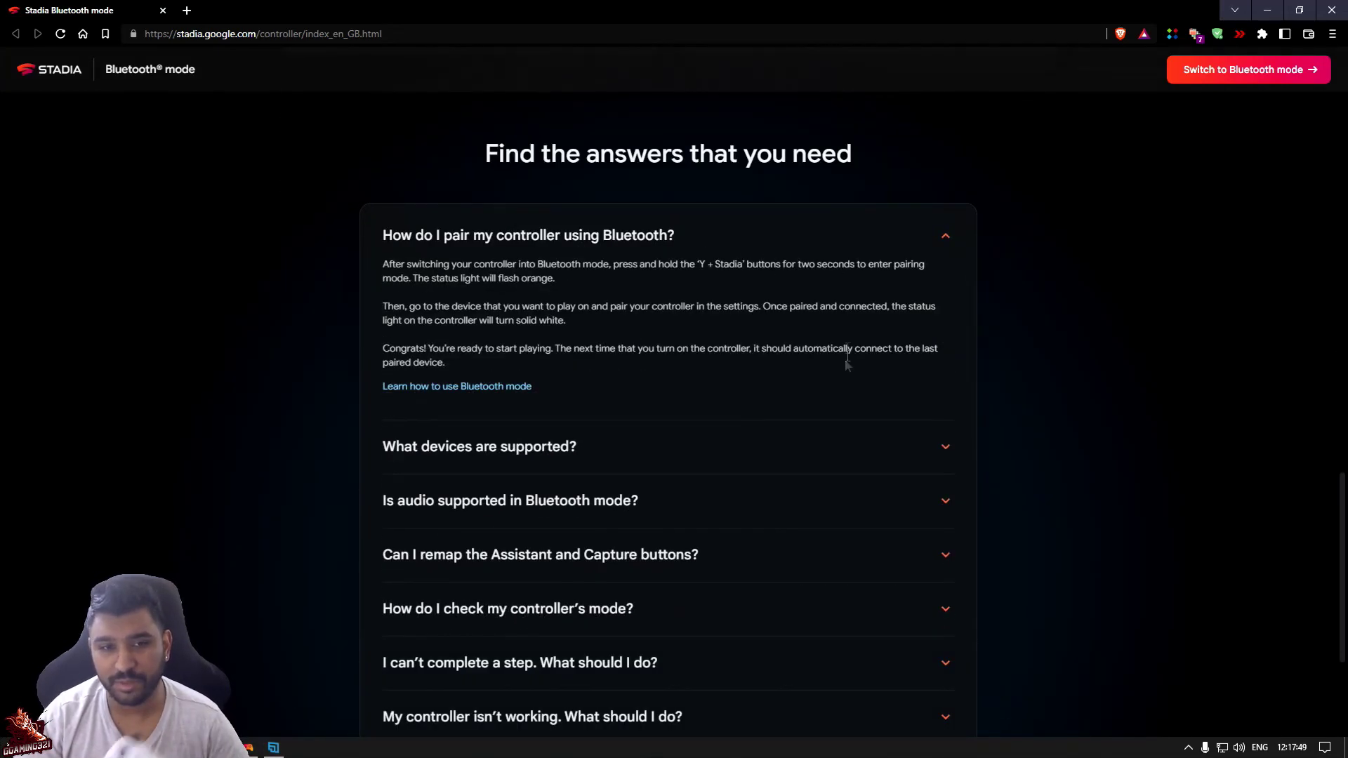
left_click(660, 455)
scroll(735, 414, "down", 2)
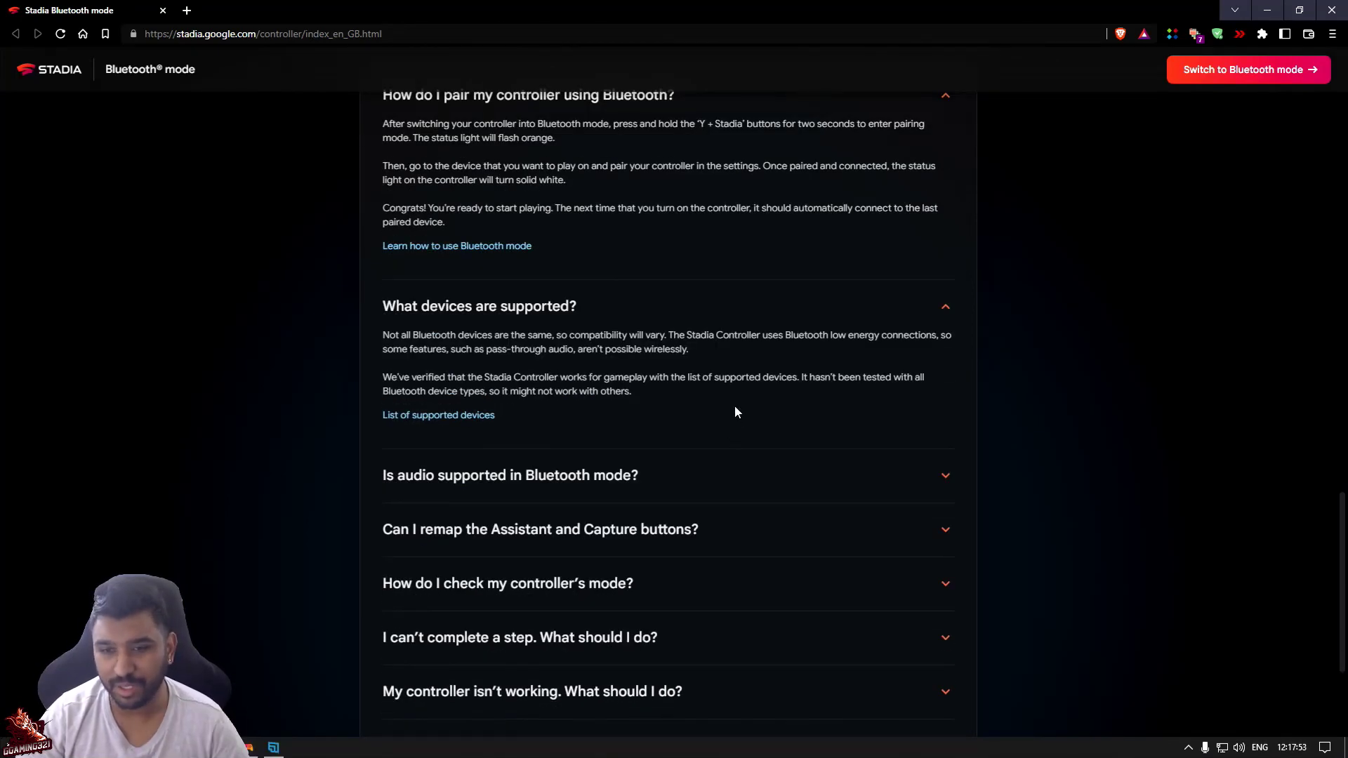
left_click(694, 477)
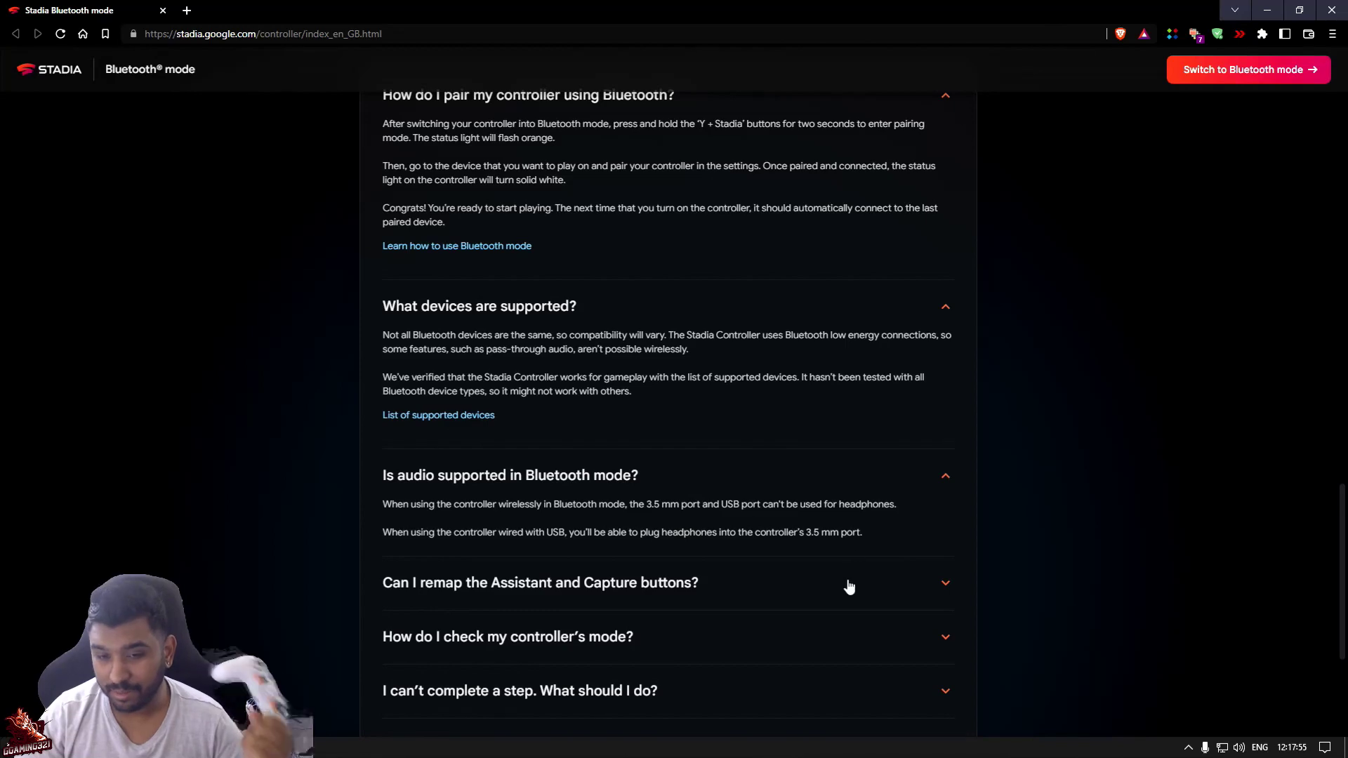
scroll(823, 594, "down", 2)
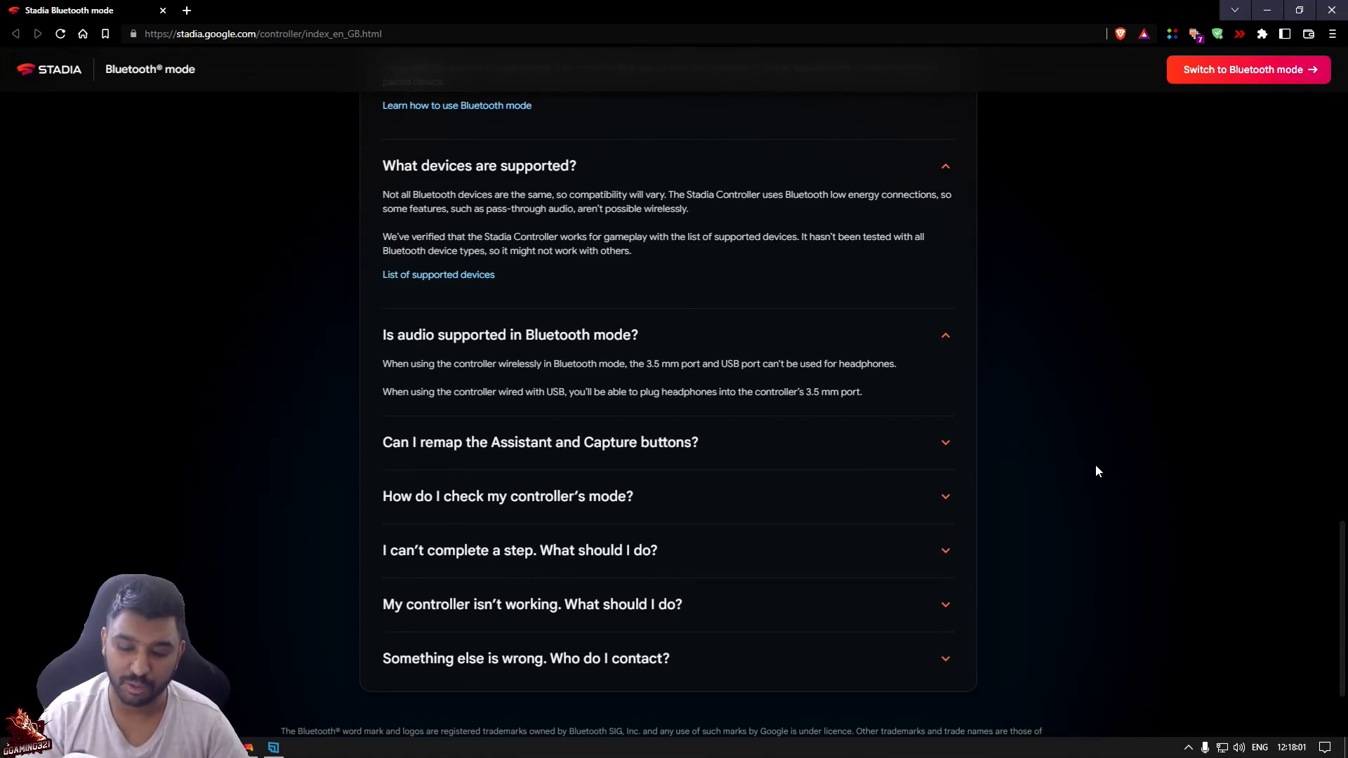
scroll(718, 304, "up", 14)
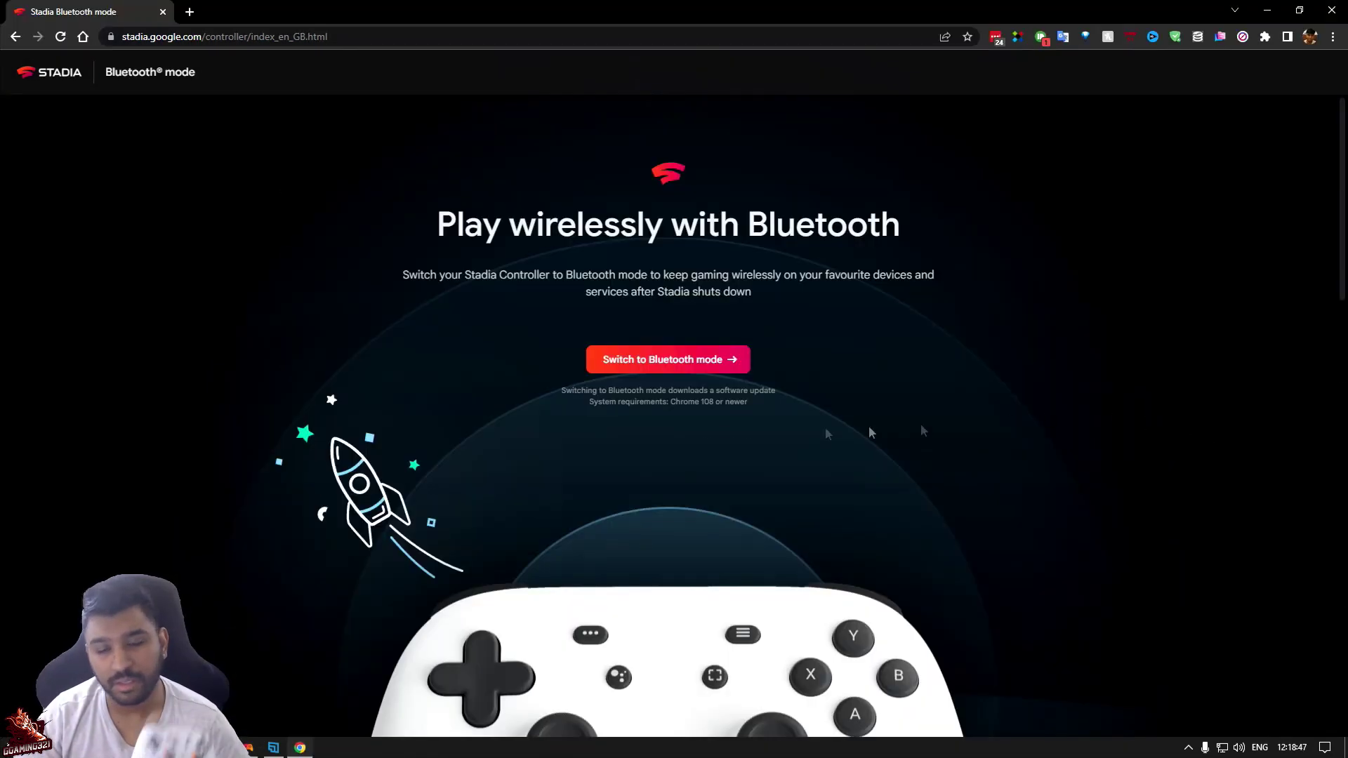
Go to the controller mode selection and check the help article's list of compatible devices, closing the article when done.
left_click(692, 358)
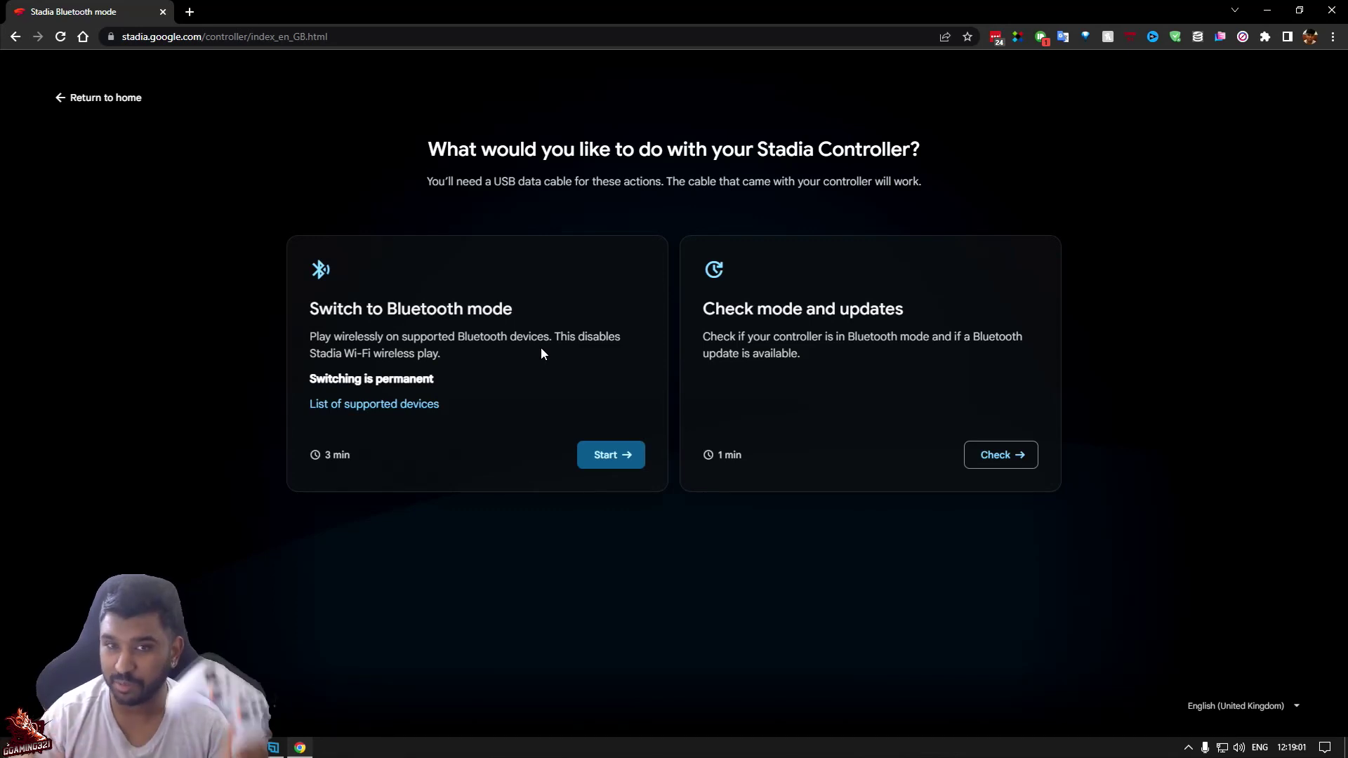
left_click(366, 402)
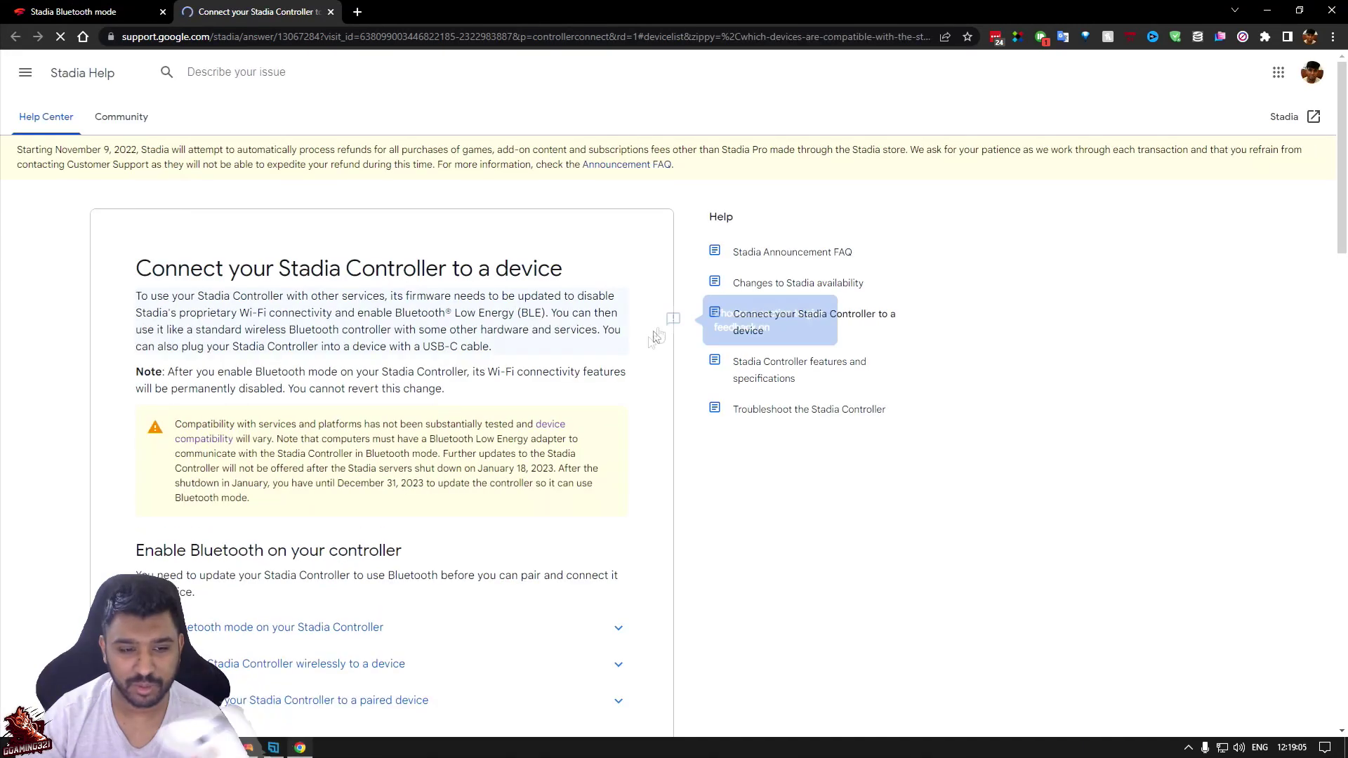
scroll(629, 361, "down", 20)
scroll(614, 379, "up", 4)
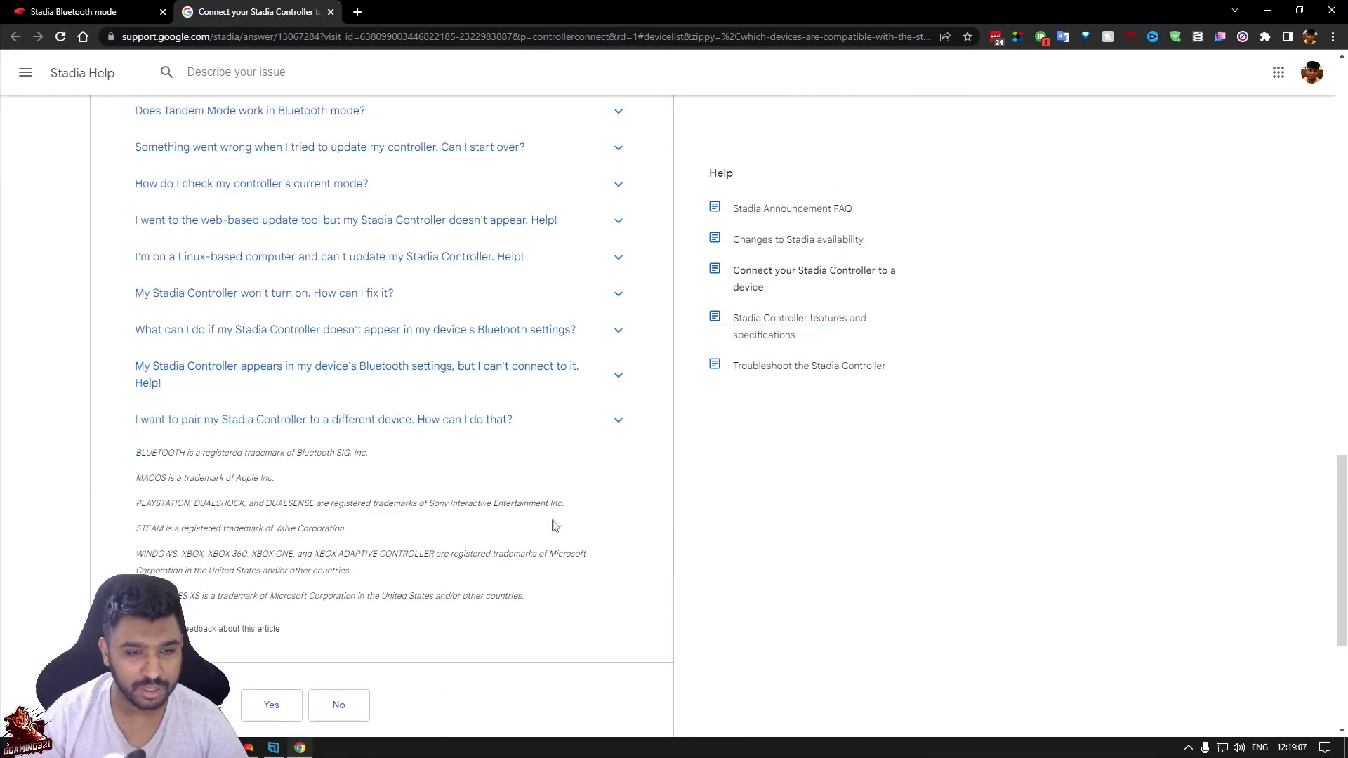
scroll(632, 512, "up", 8)
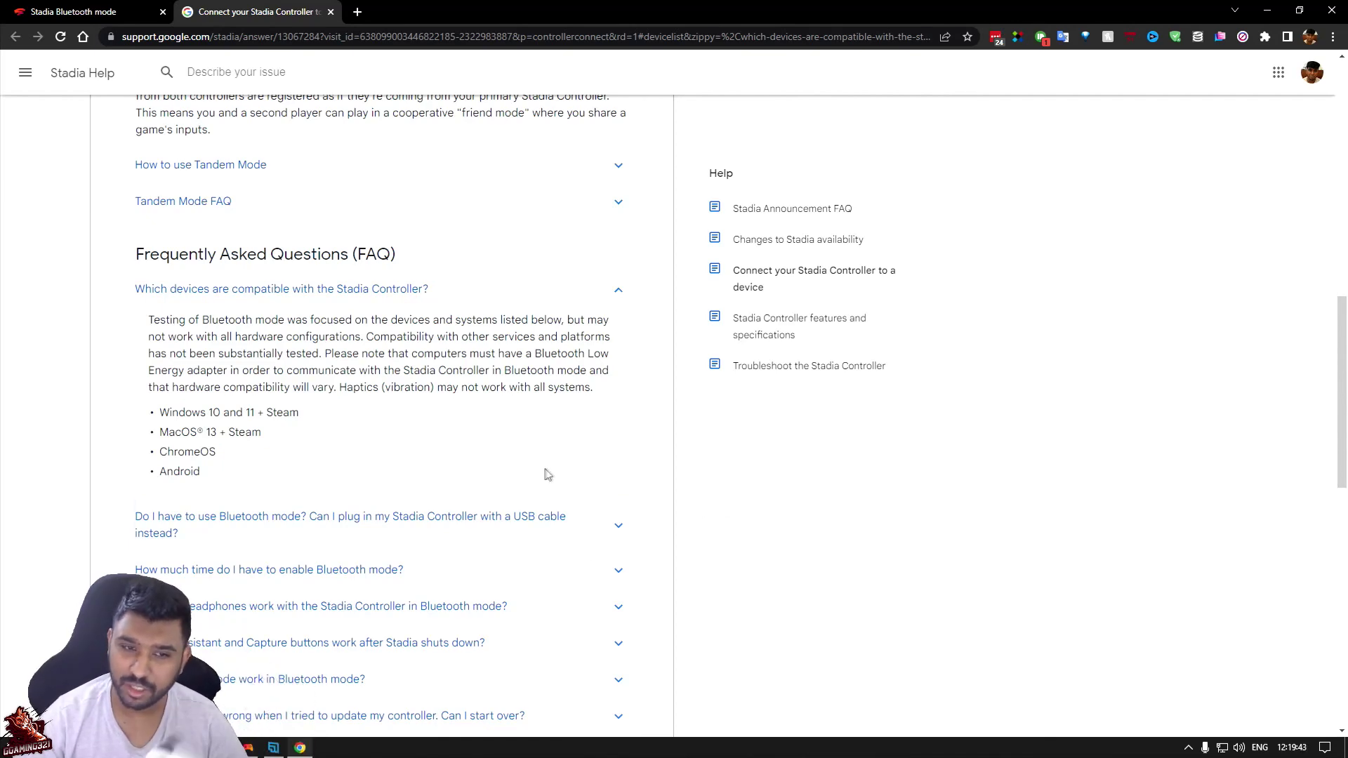
scroll(547, 459, "down", 9)
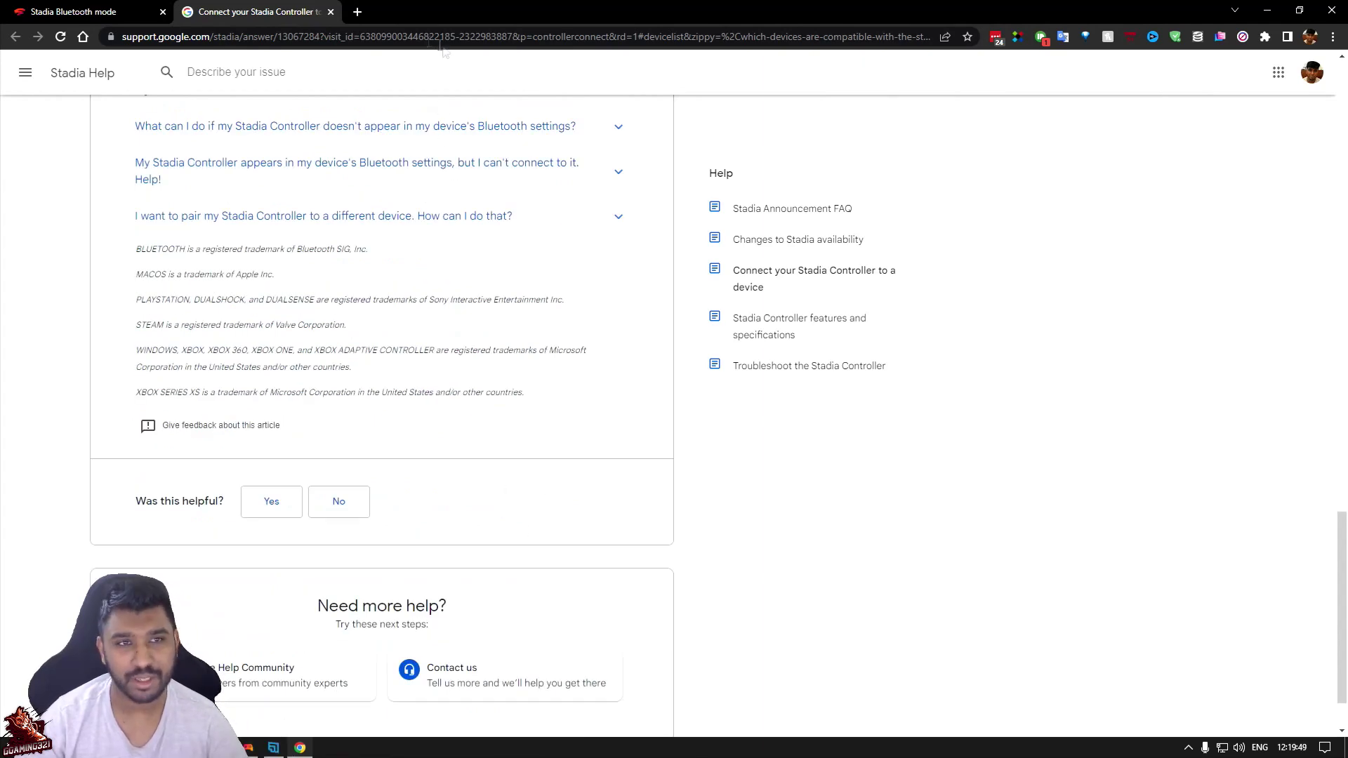
left_click(330, 12)
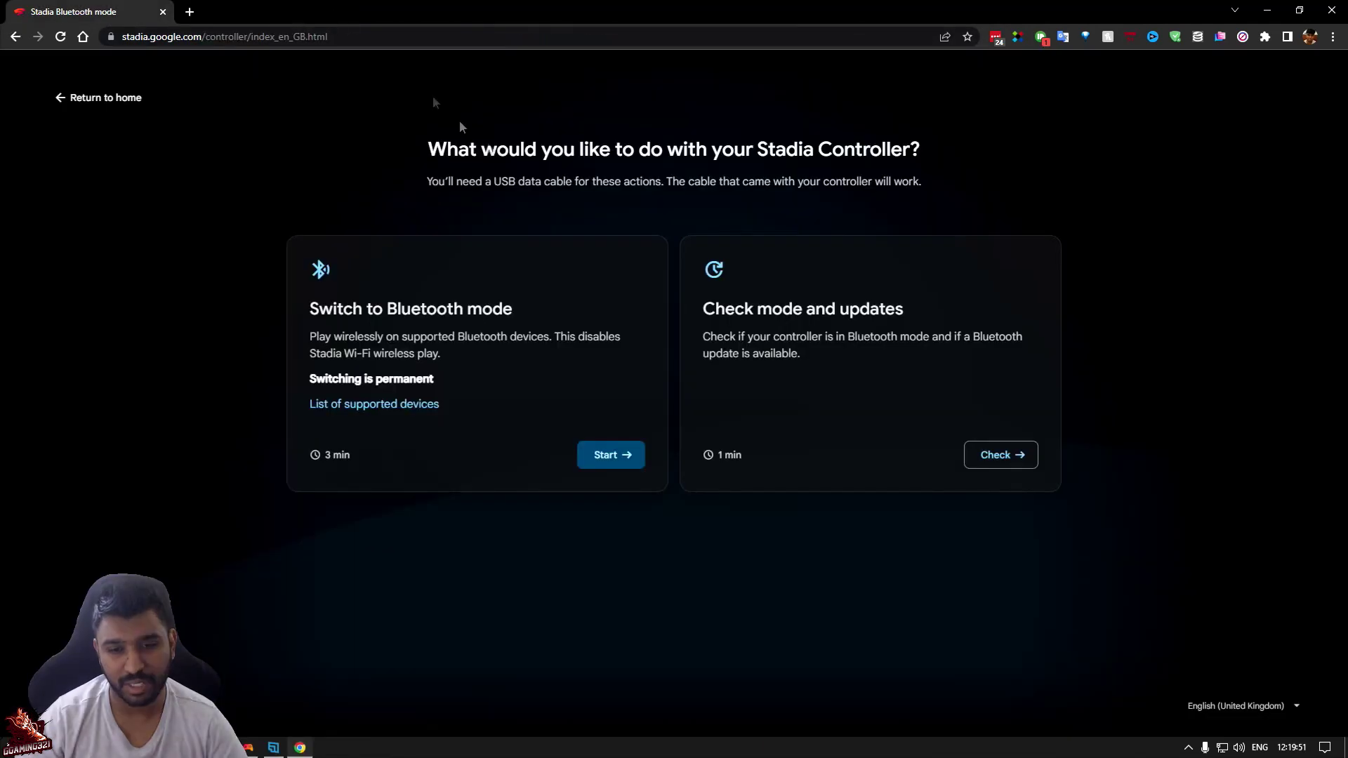
Start the switch to Bluetooth mode and accept the Google Terms of Service.
left_click(608, 458)
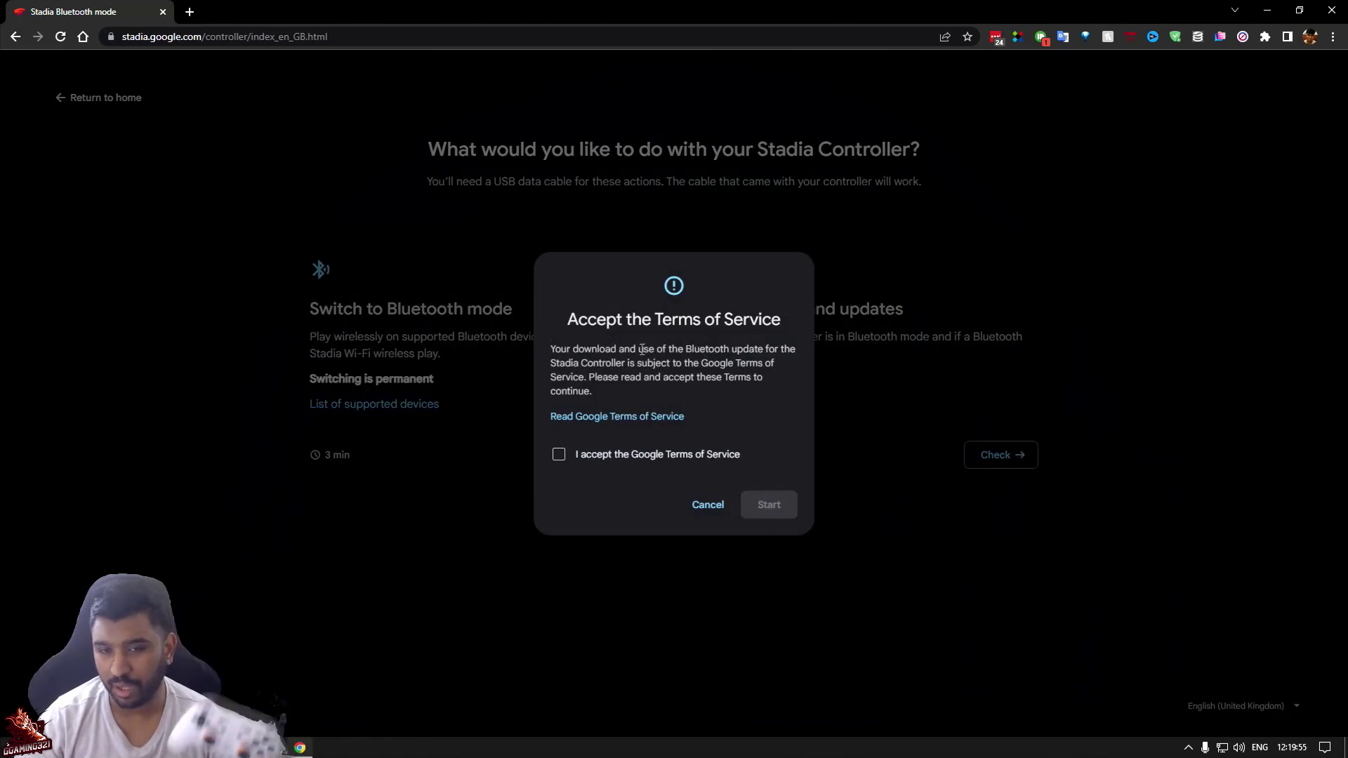
left_click(610, 455)
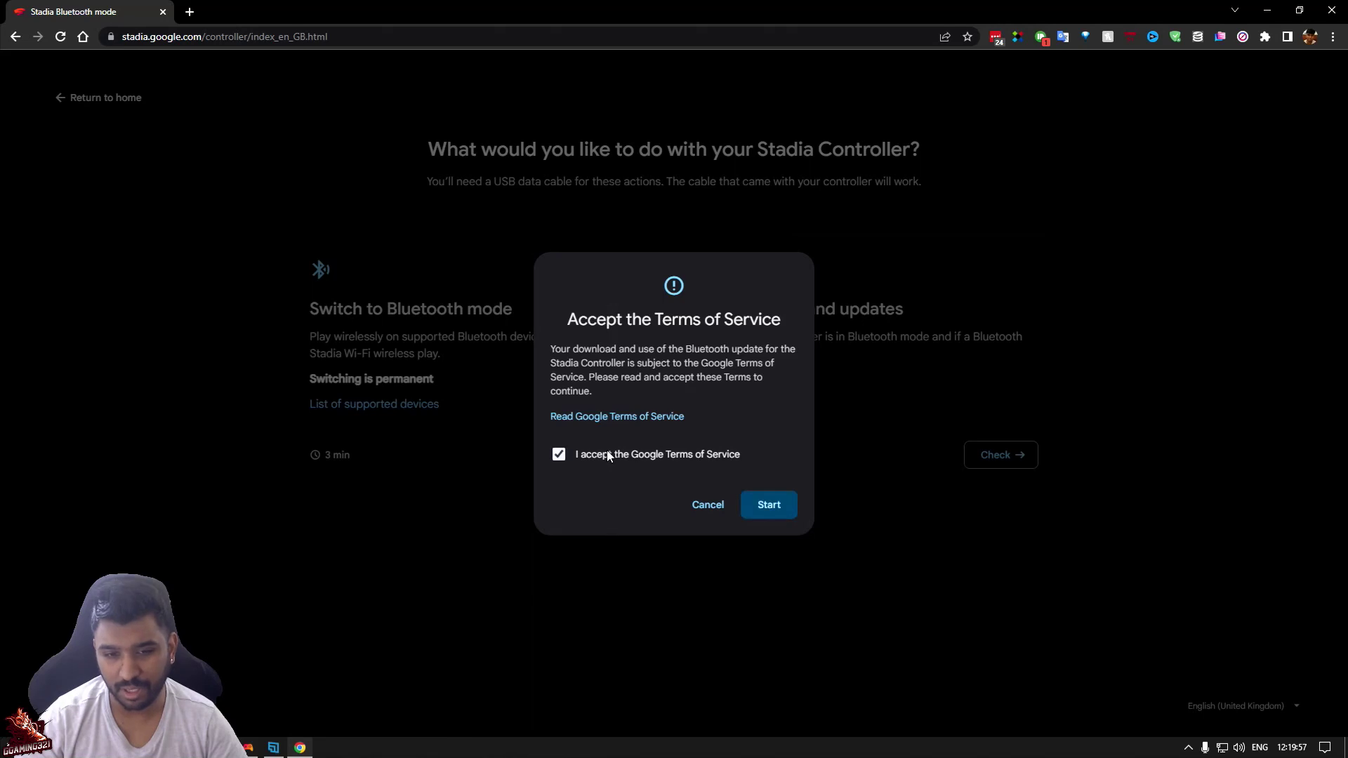
left_click(768, 506)
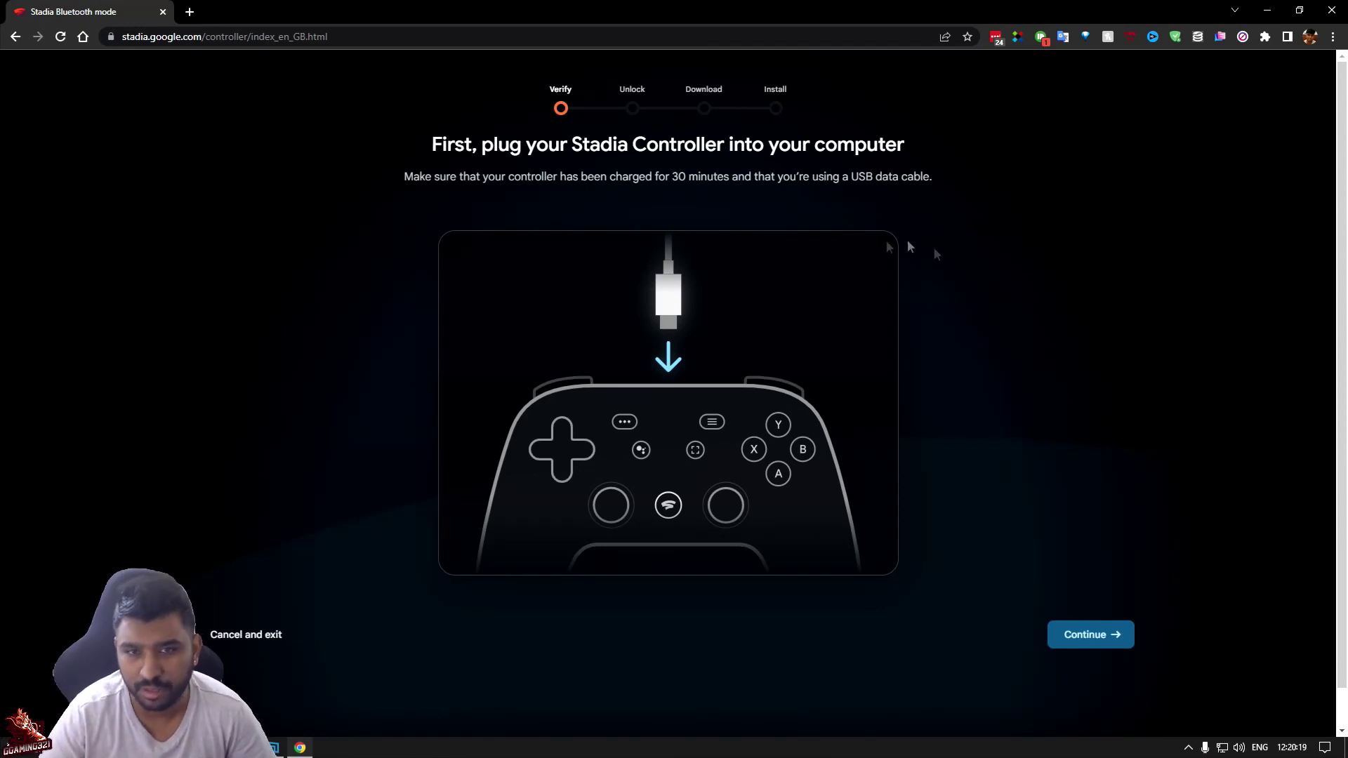
With the controller plugged in, allow Chrome to verify it by connecting to Stadia Controller rev. A.
left_click(1095, 644)
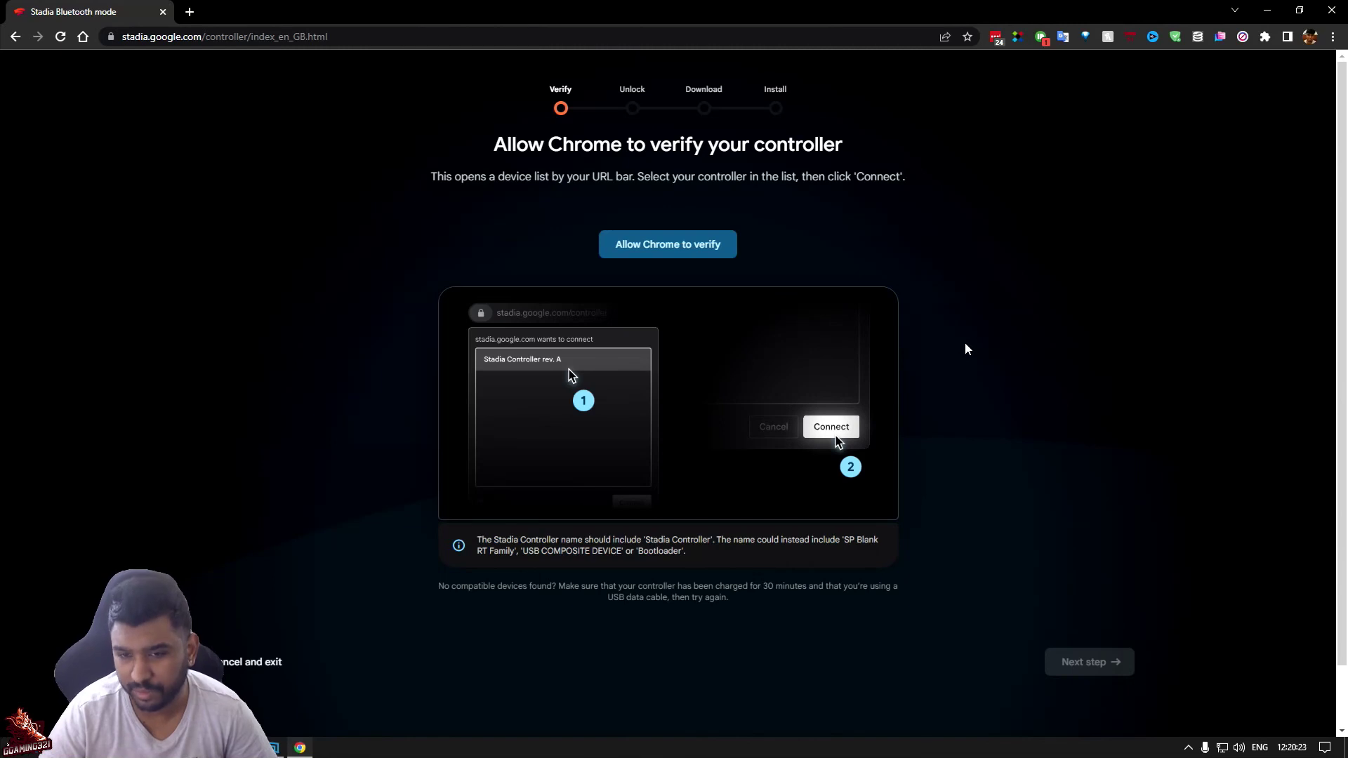
left_click(671, 242)
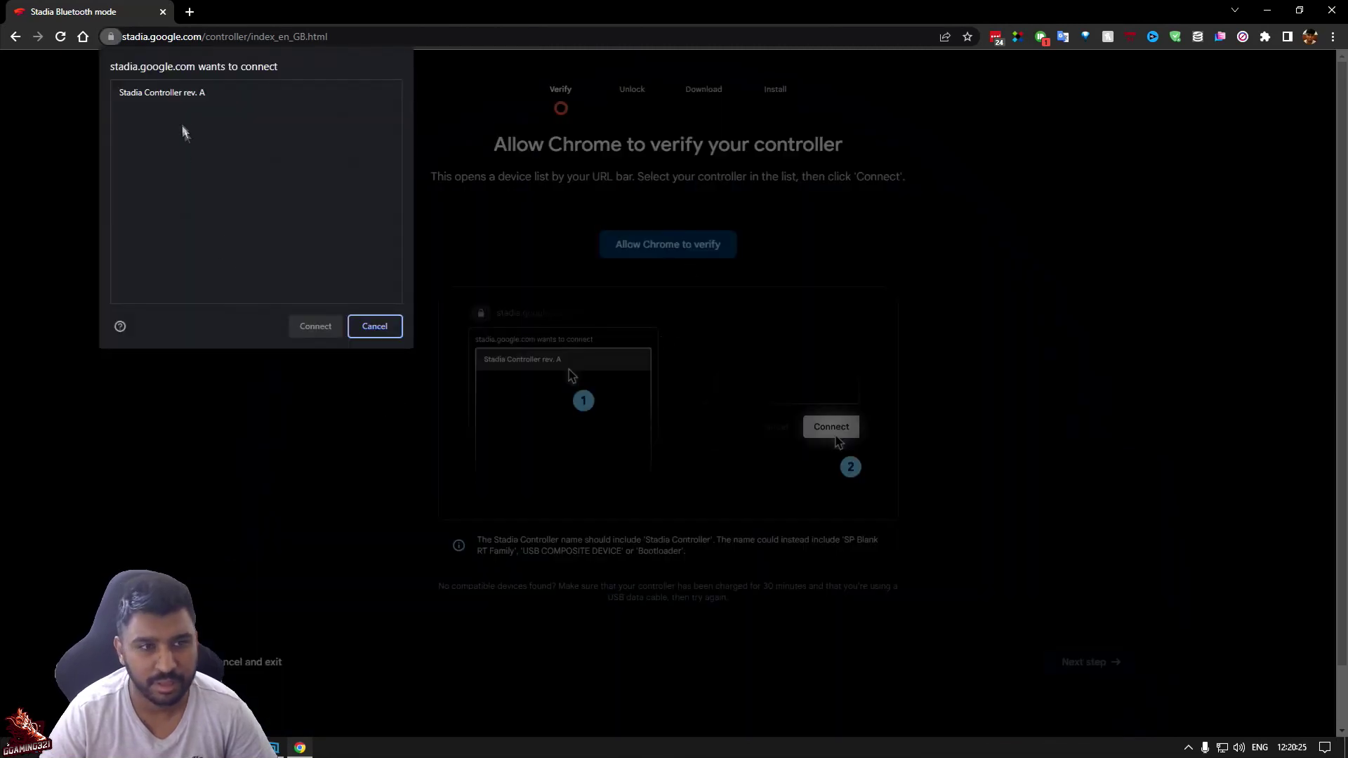
left_click(181, 107)
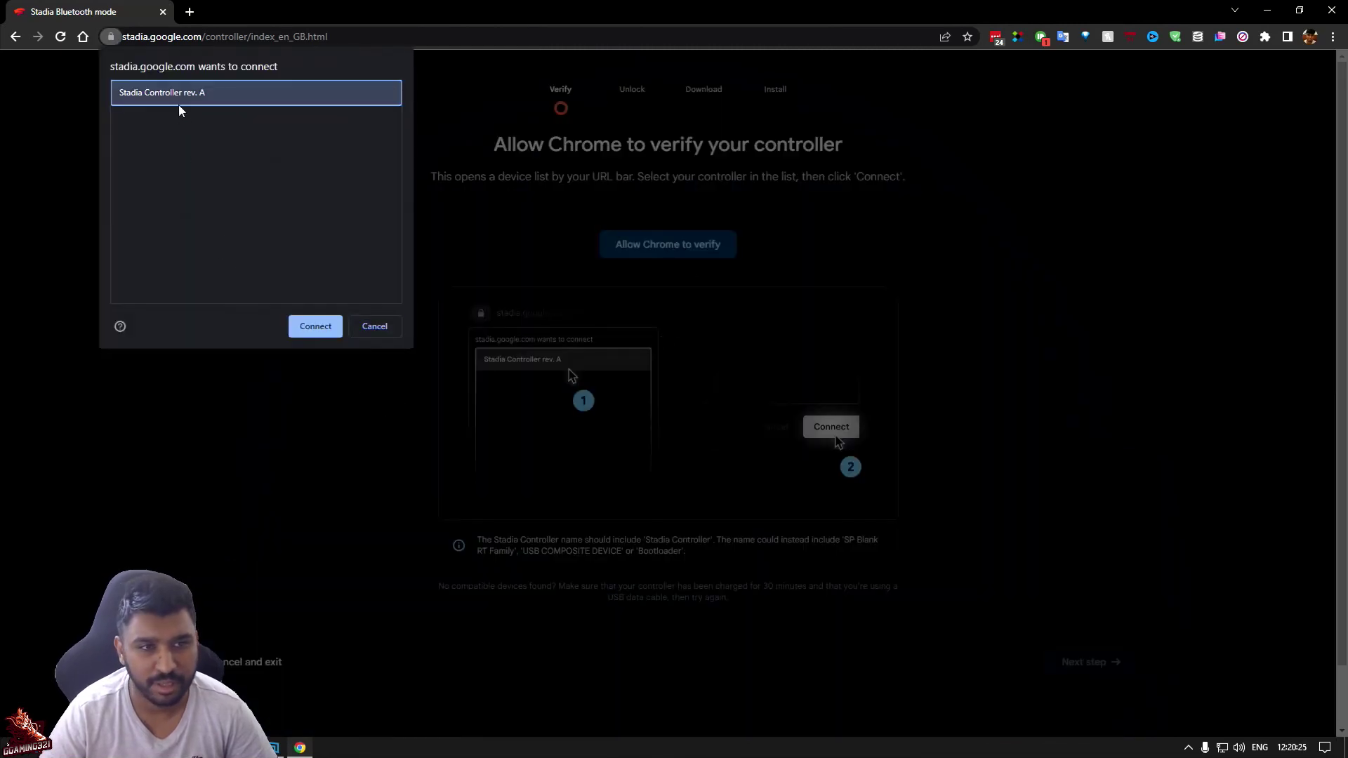
left_click(303, 330)
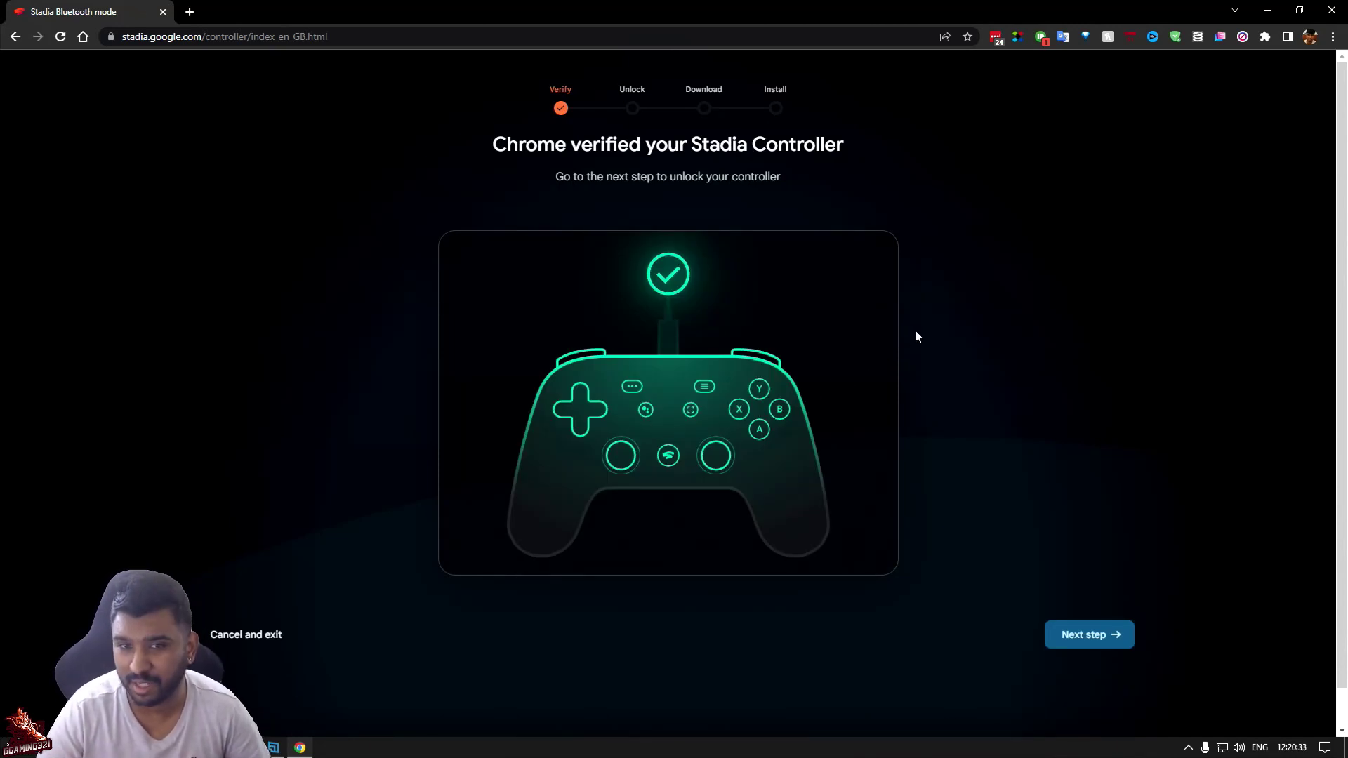
Proceed through the controller unlock stage and download the Bluetooth mode update by connecting to SP Blank RT Family.
left_click(1082, 640)
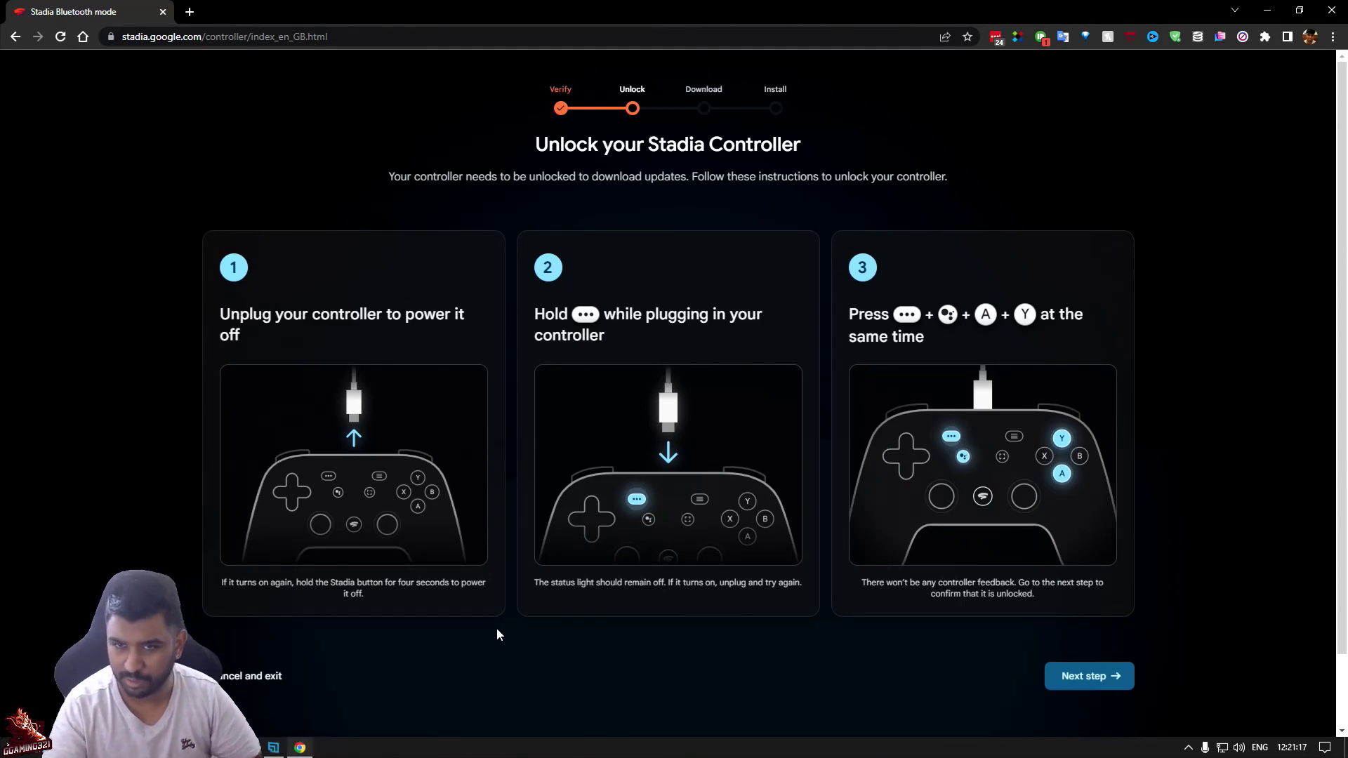
left_click(1087, 676)
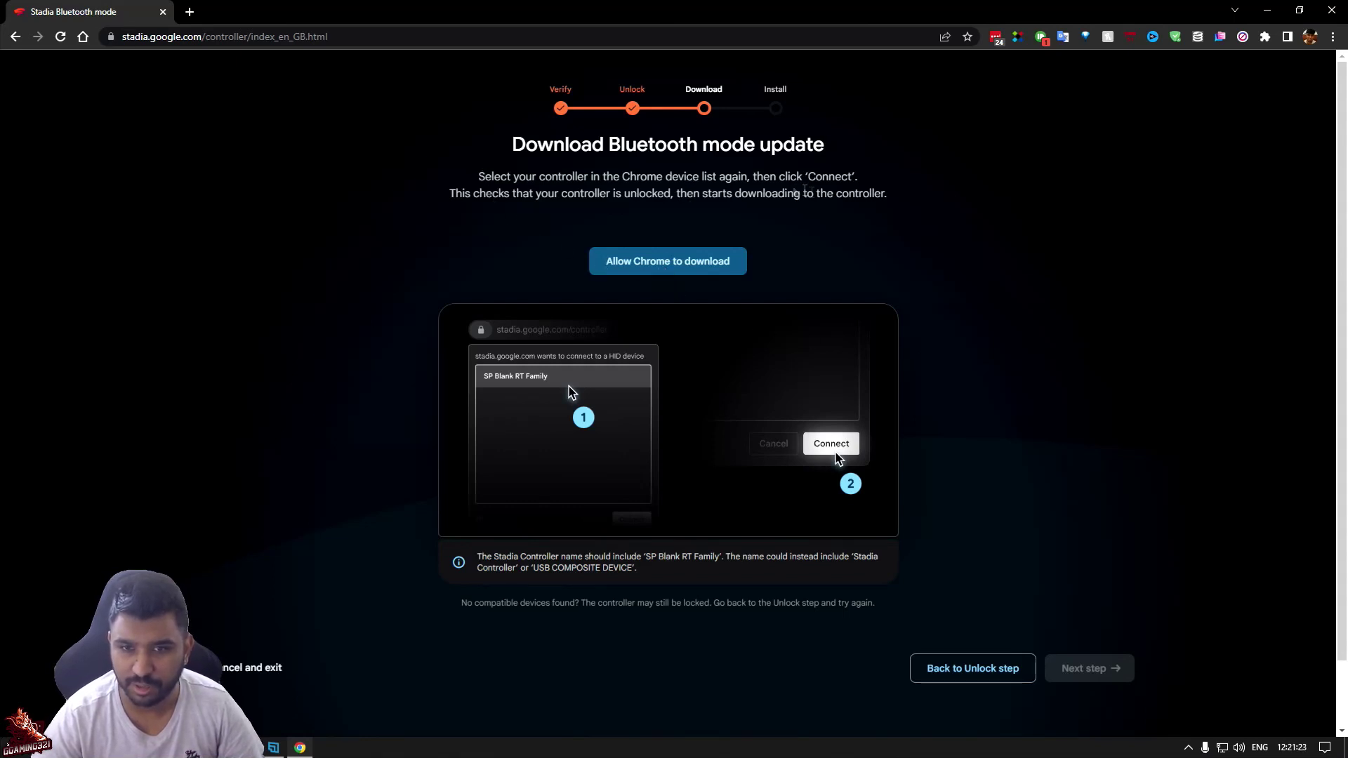
left_click(629, 262)
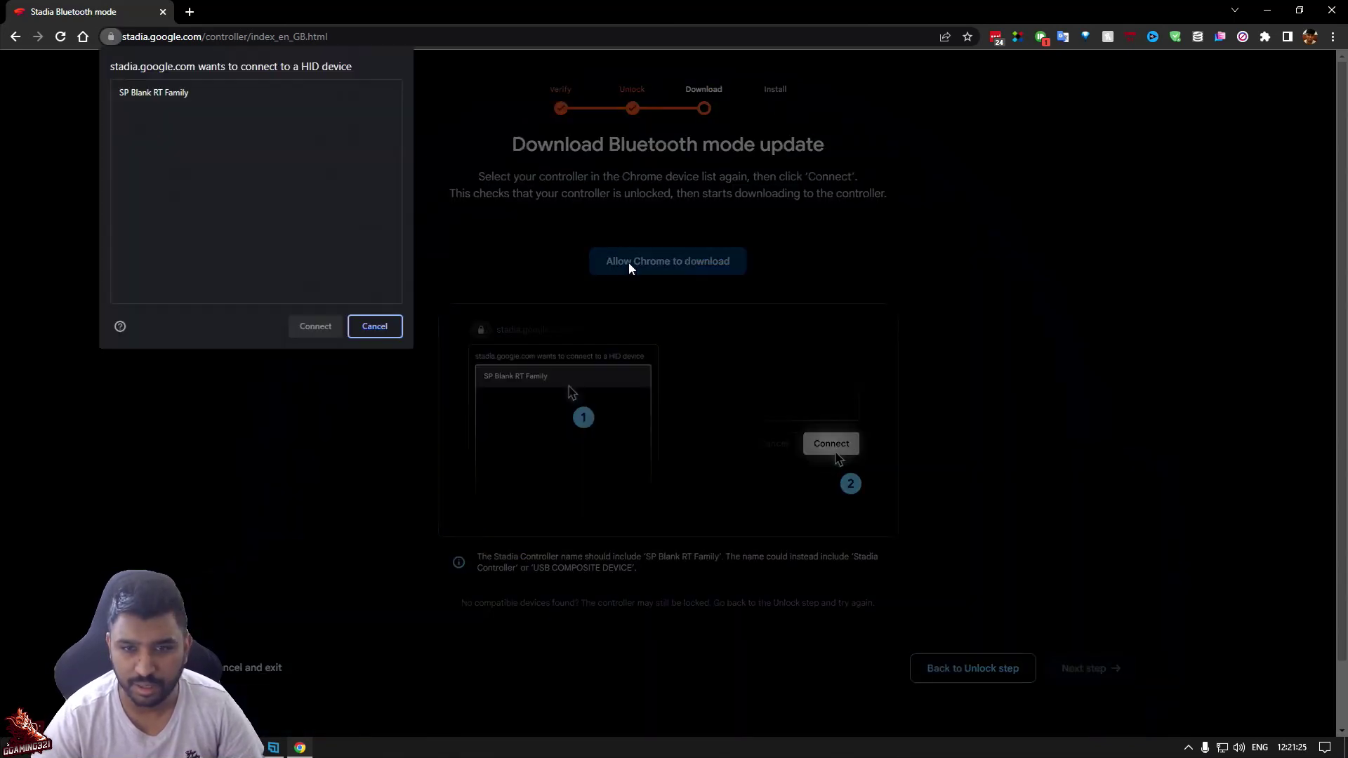
left_click(167, 94)
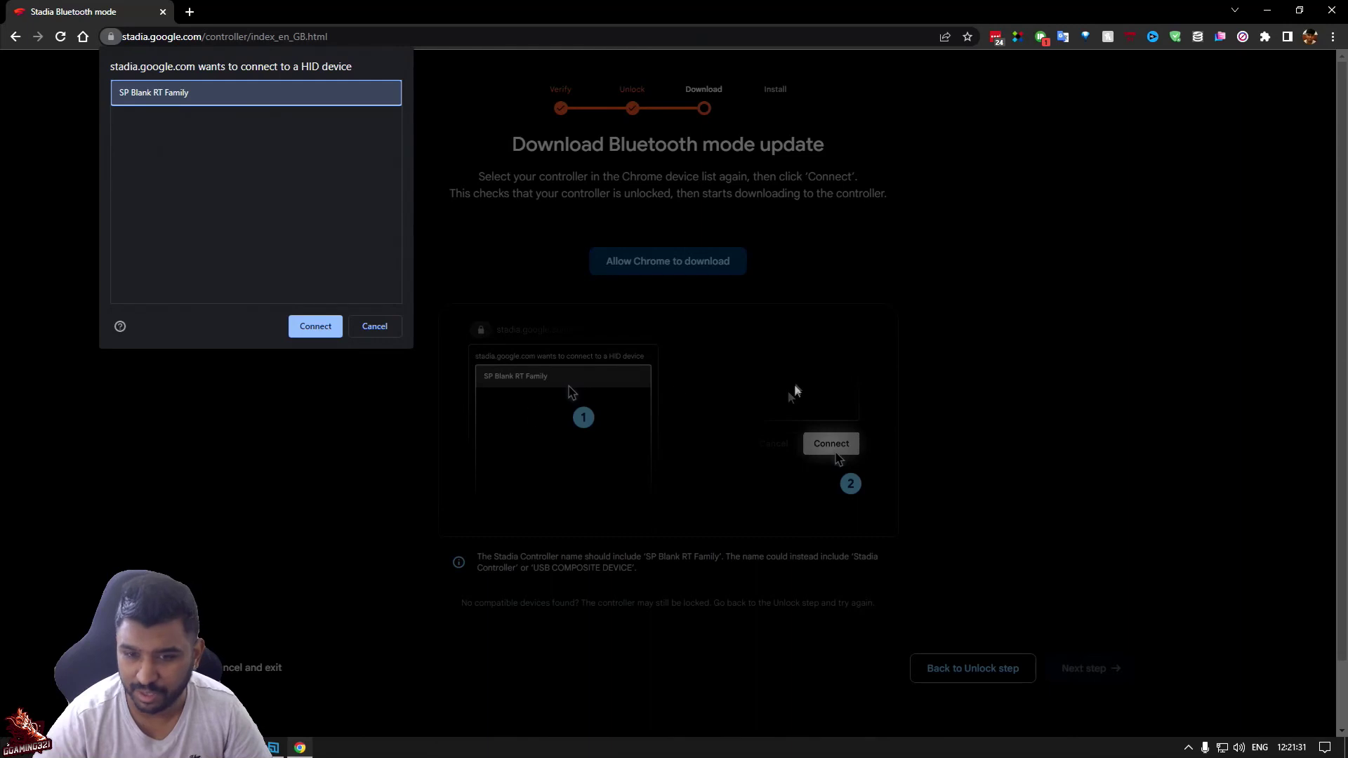
left_click(316, 326)
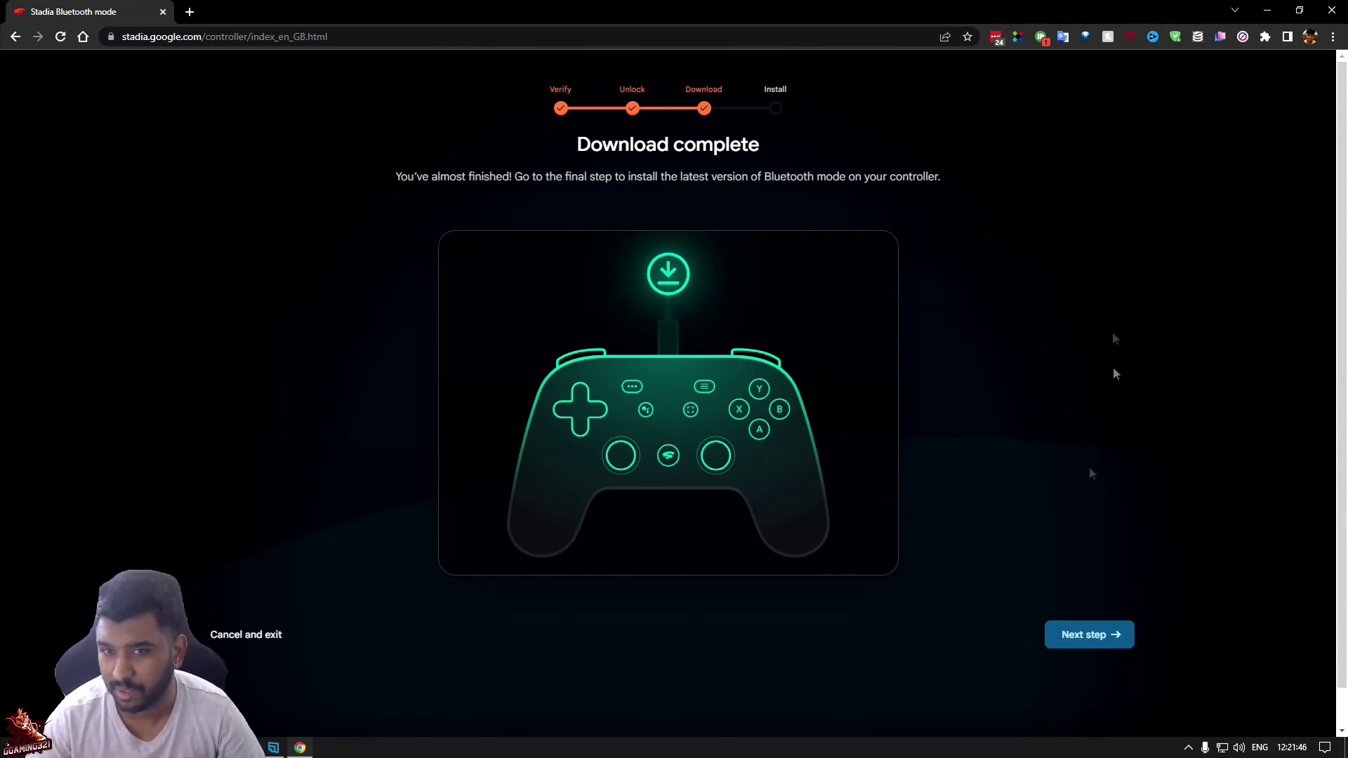
Install Bluetooth mode on the controller by allowing Chrome to connect to USB COMPOSITE DEVICE.
left_click(1126, 640)
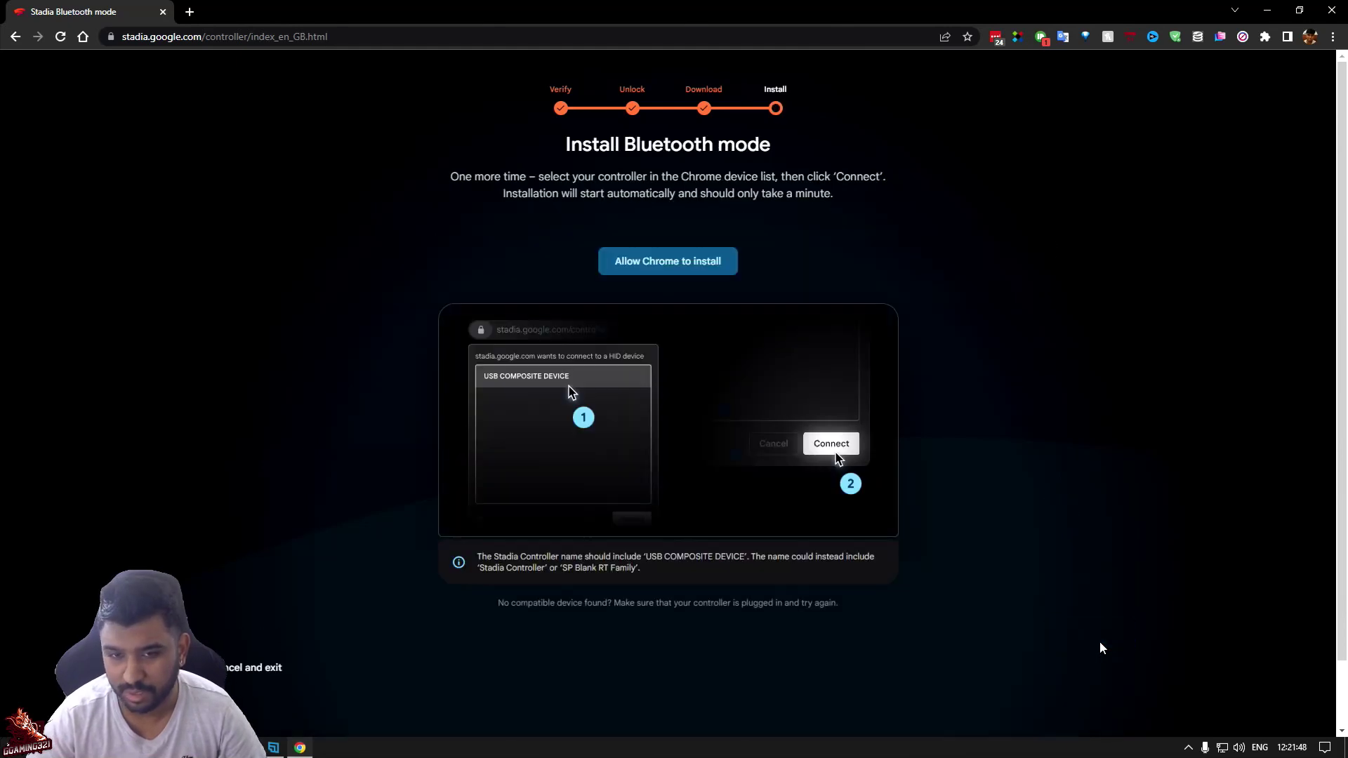
left_click(657, 263)
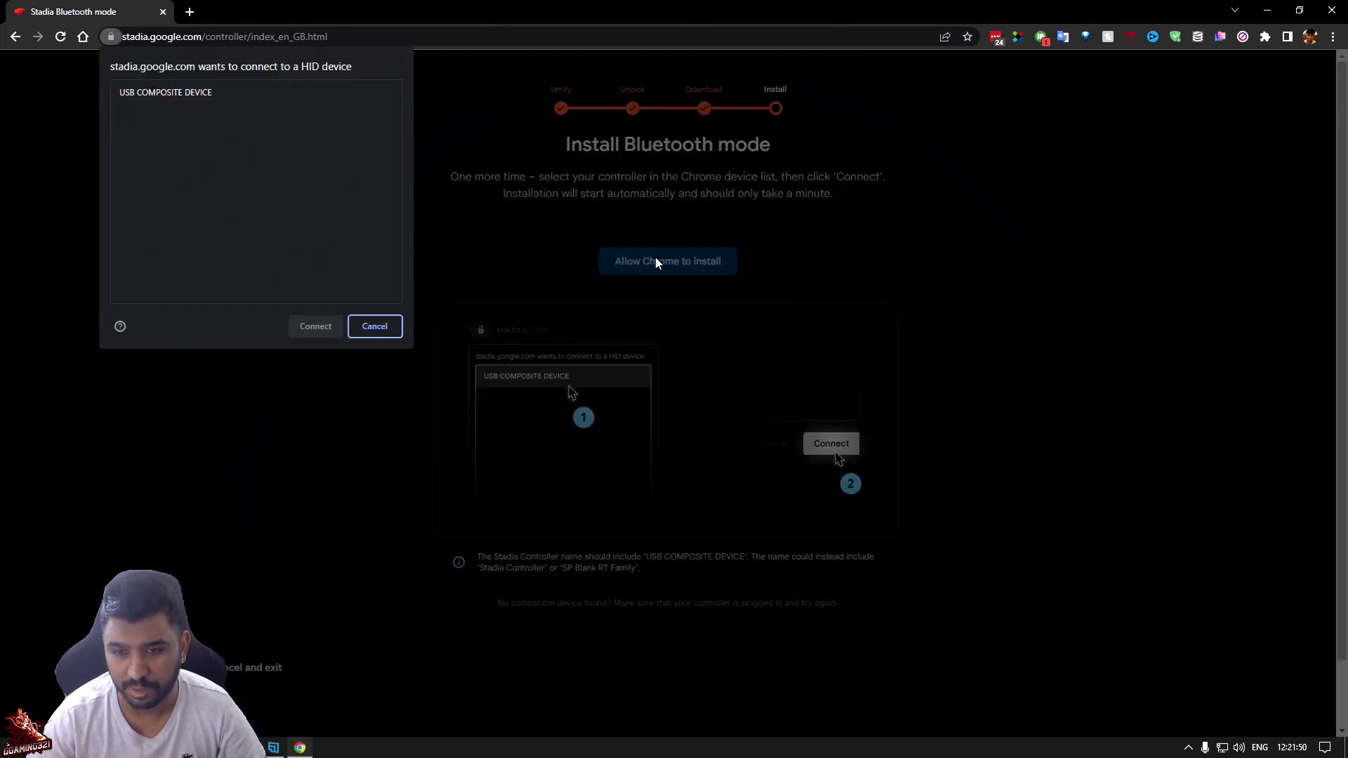
left_click(198, 106)
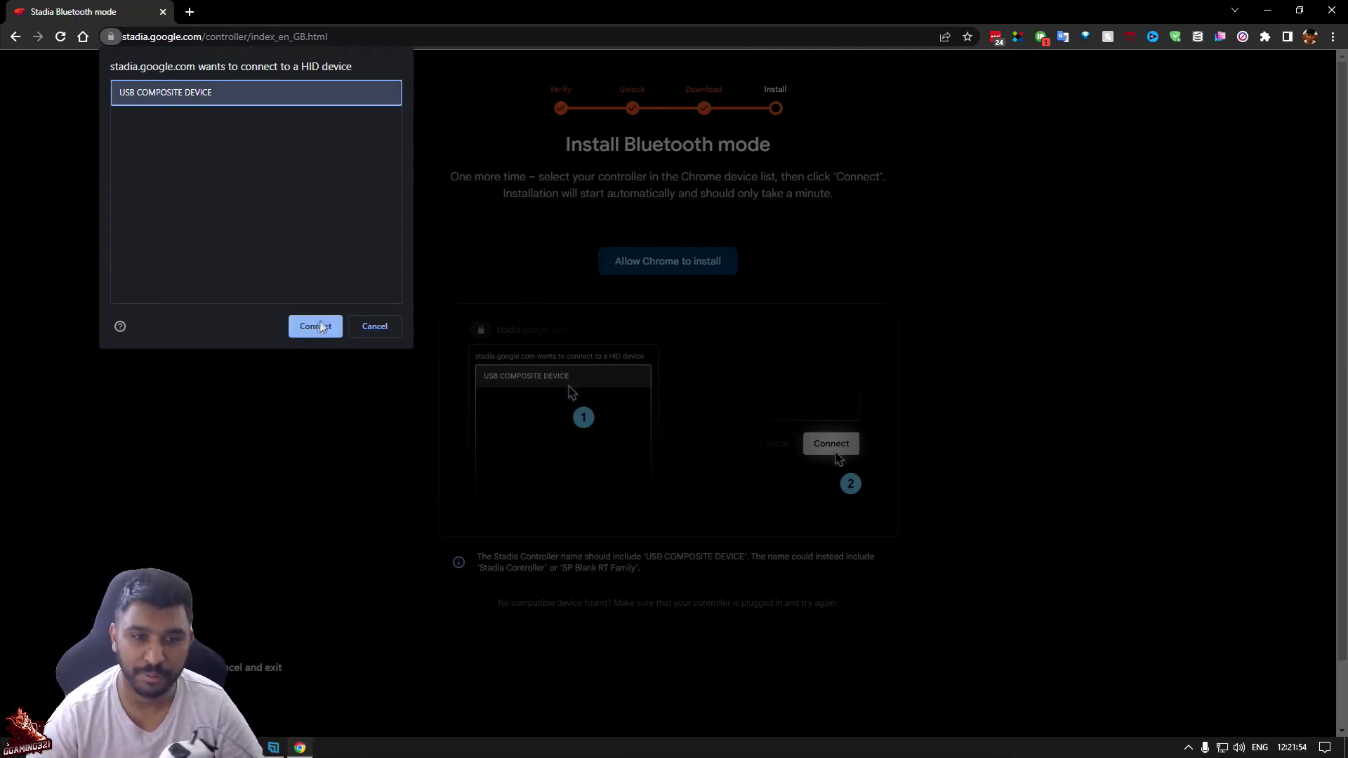
left_click(315, 327)
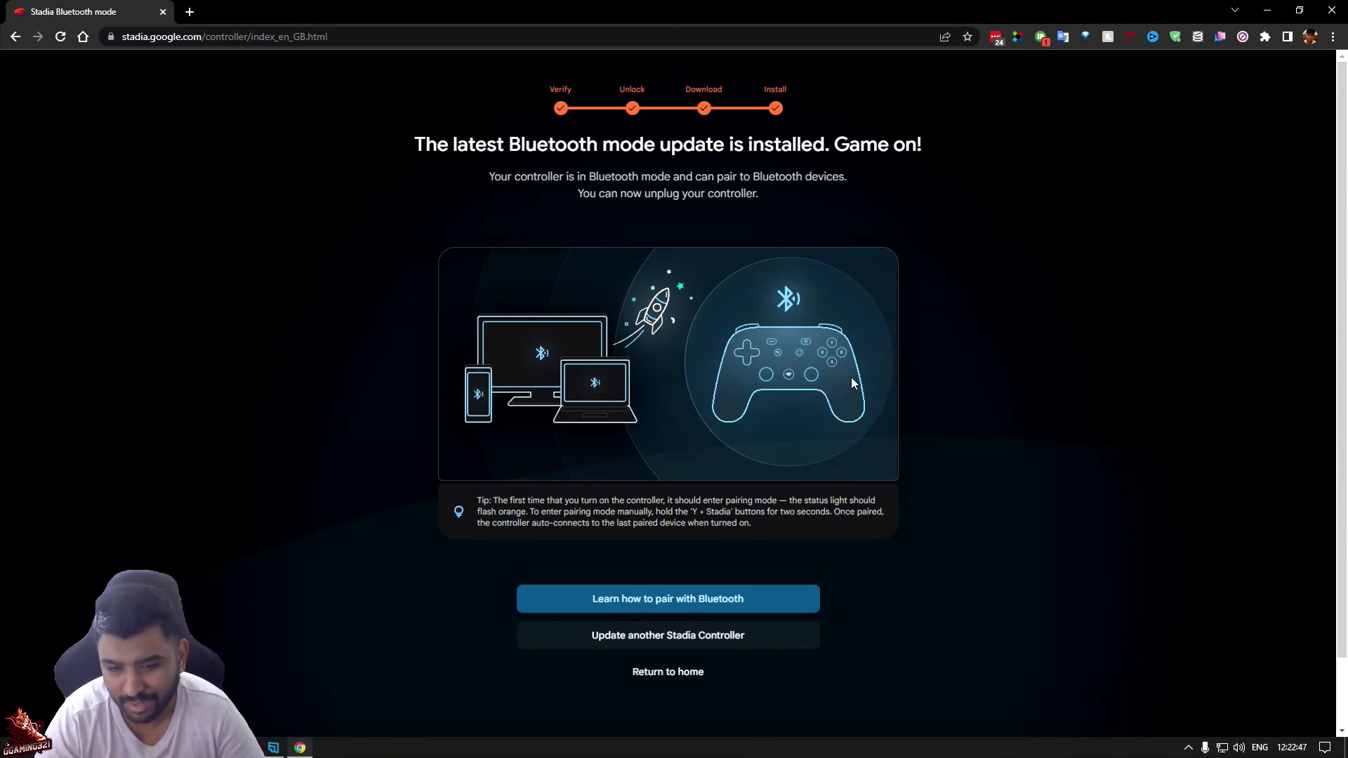
View the Bluetooth pairing instructions and the status light meanings, and close the guide.
left_click(652, 601)
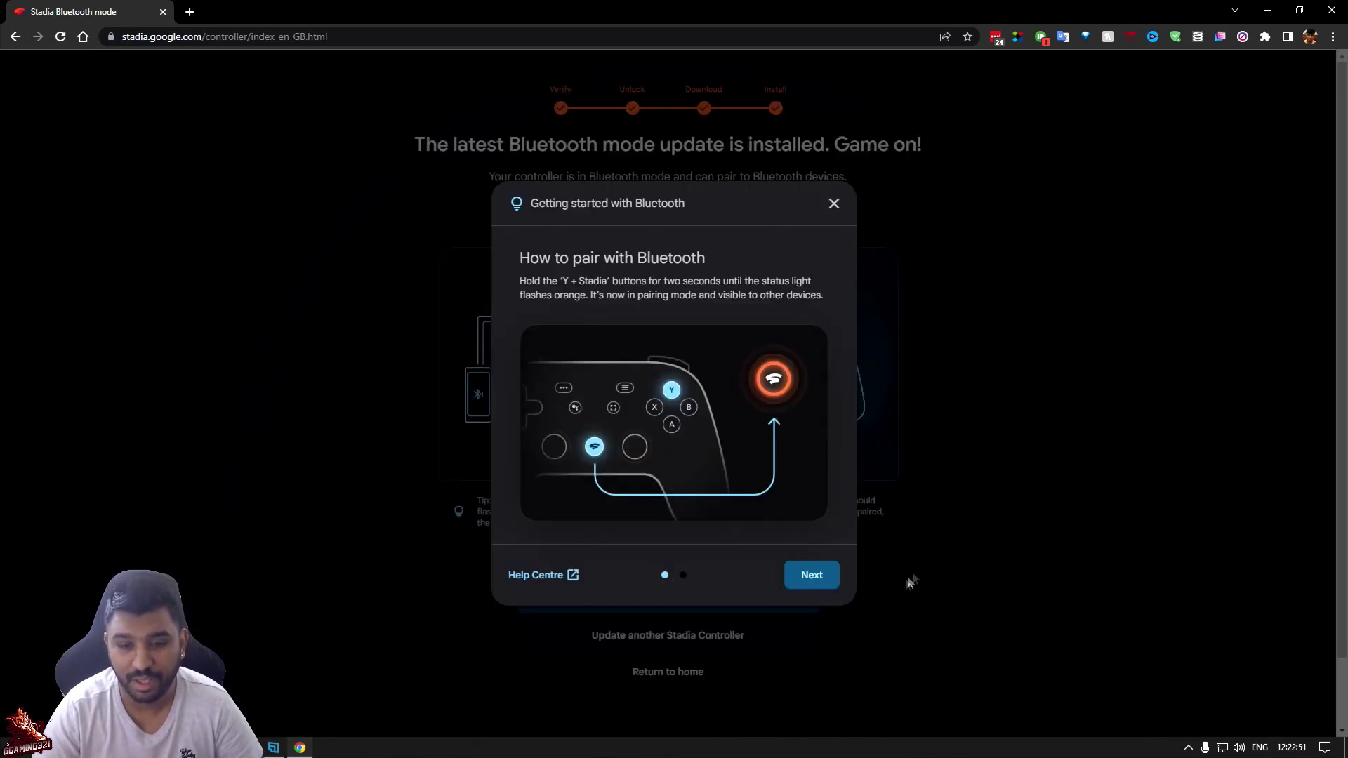
left_click(807, 576)
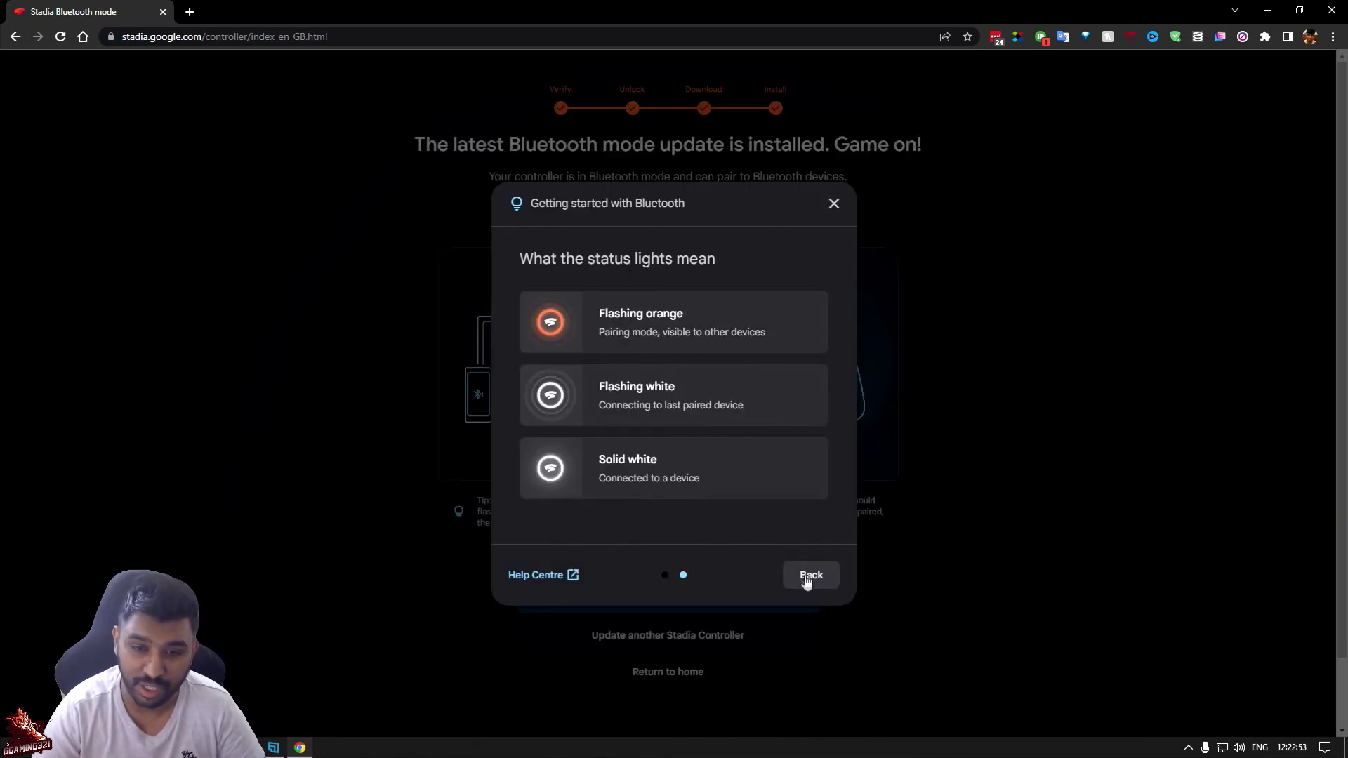
left_click(807, 580)
left_click(833, 203)
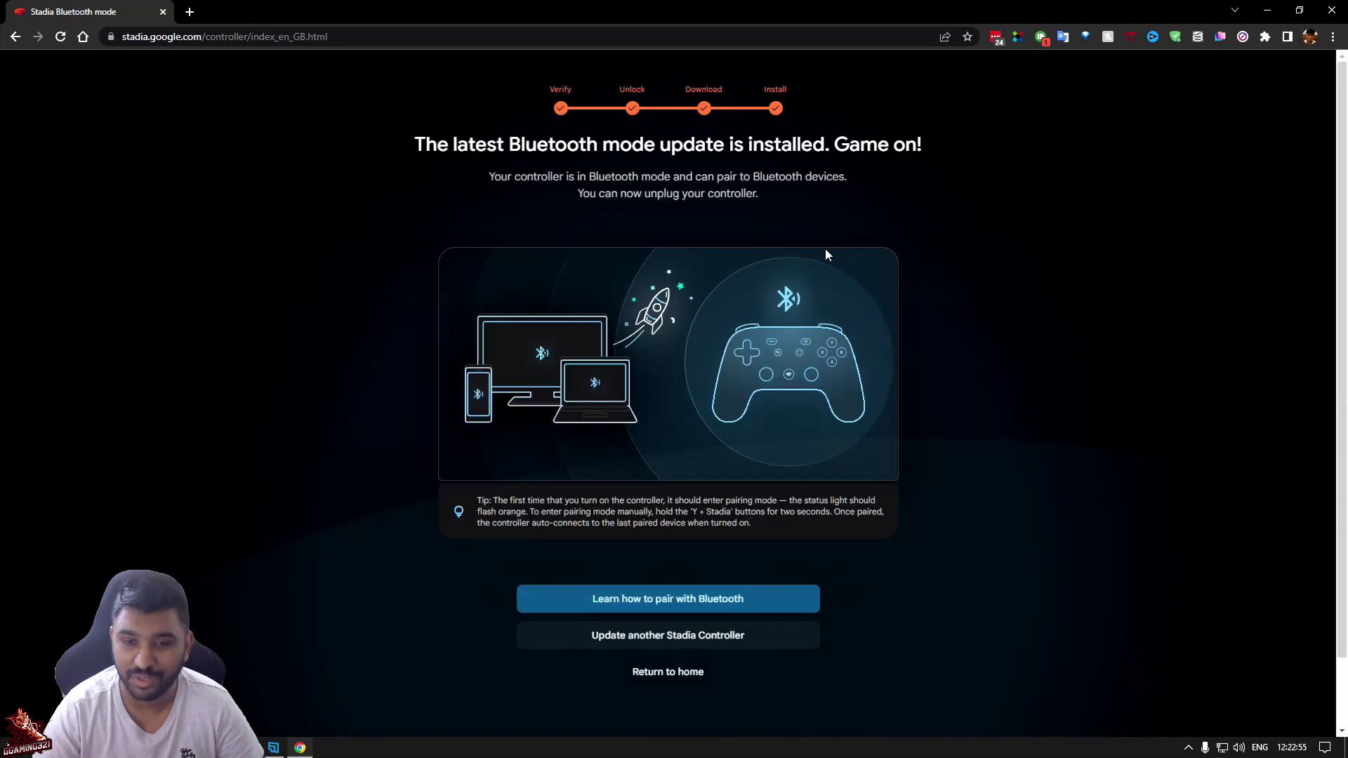